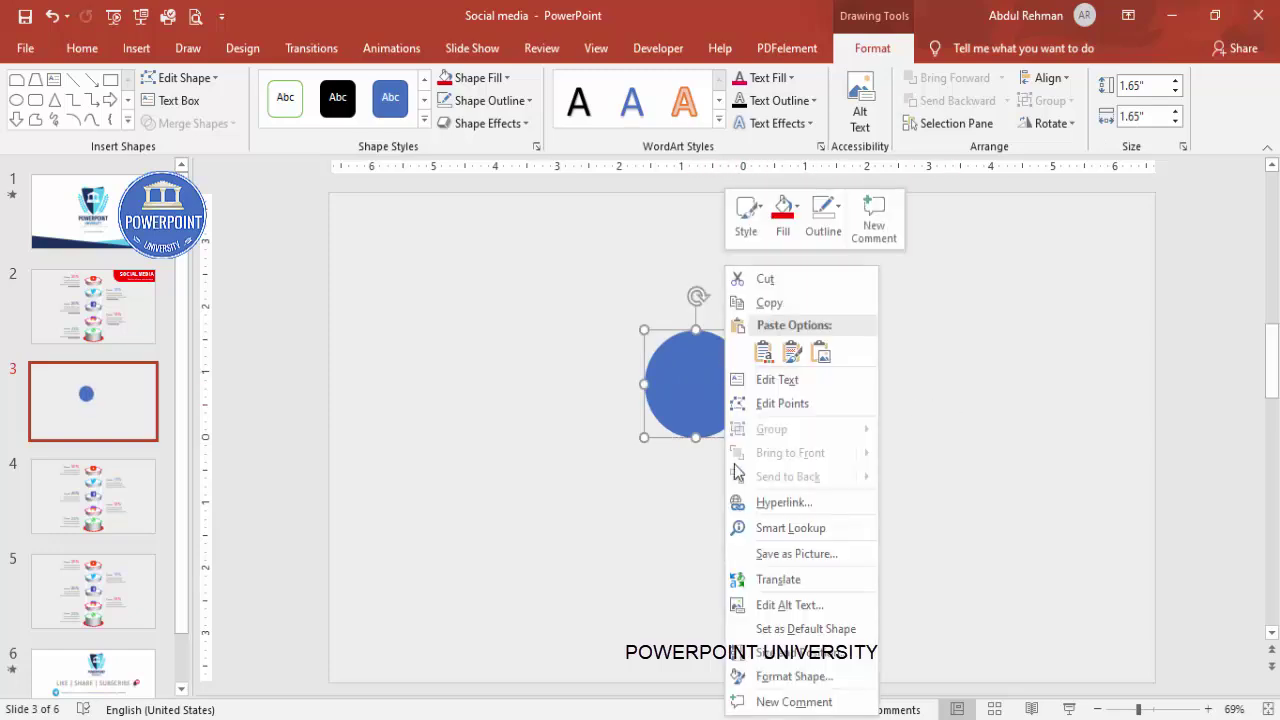
Step: Apply the Off Axis 1: Top 3-D rotation preset to the blue circle, flattening it into an oval
click(818, 678)
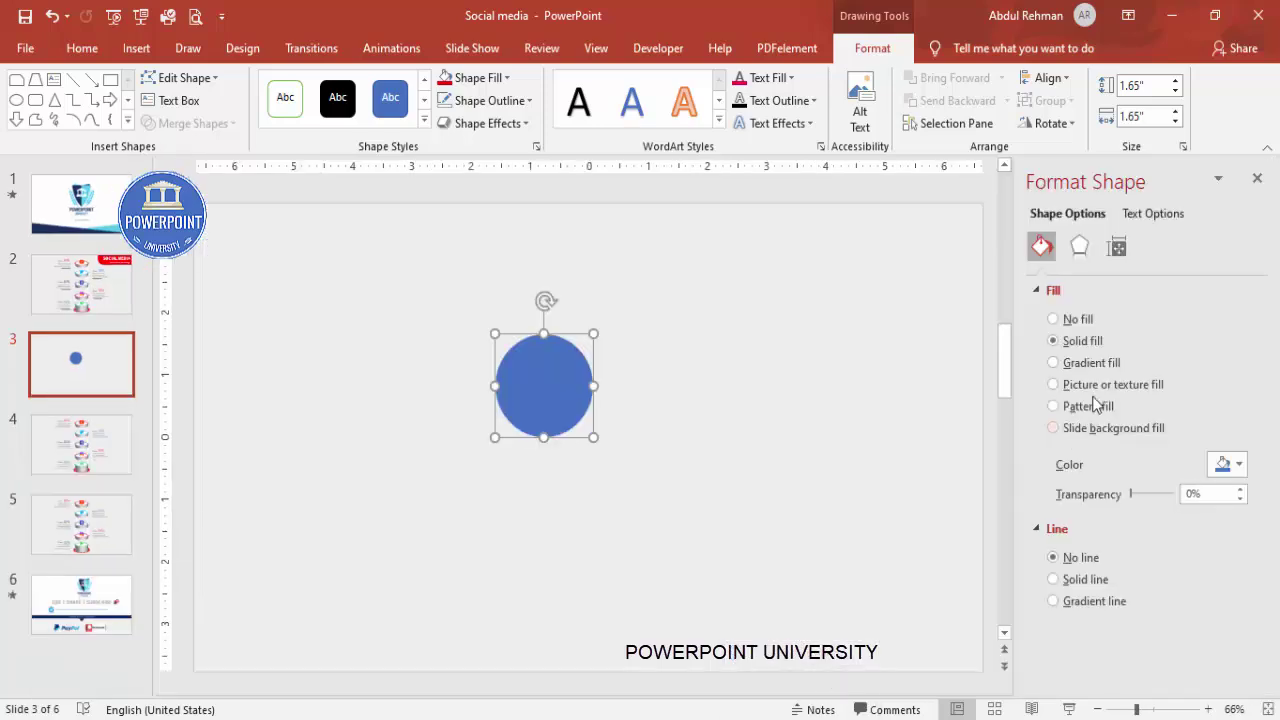
click(1079, 247)
click(1037, 291)
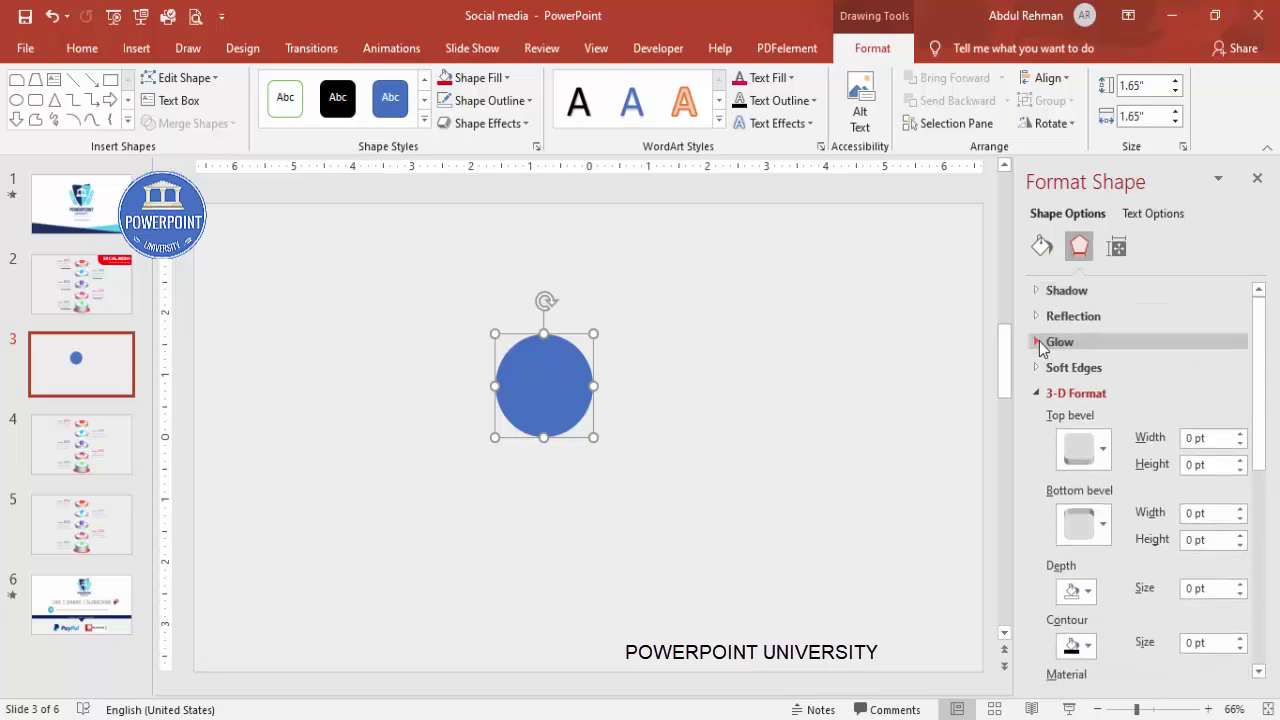
click(1036, 393)
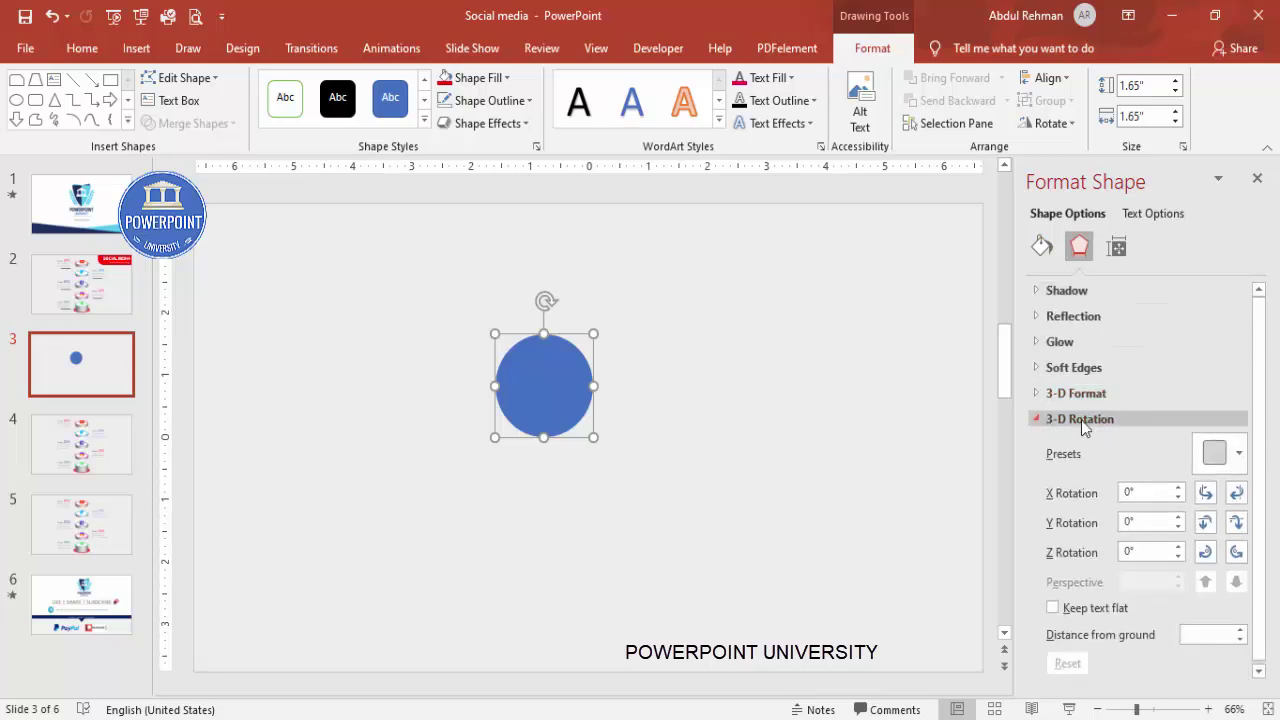
click(1239, 453)
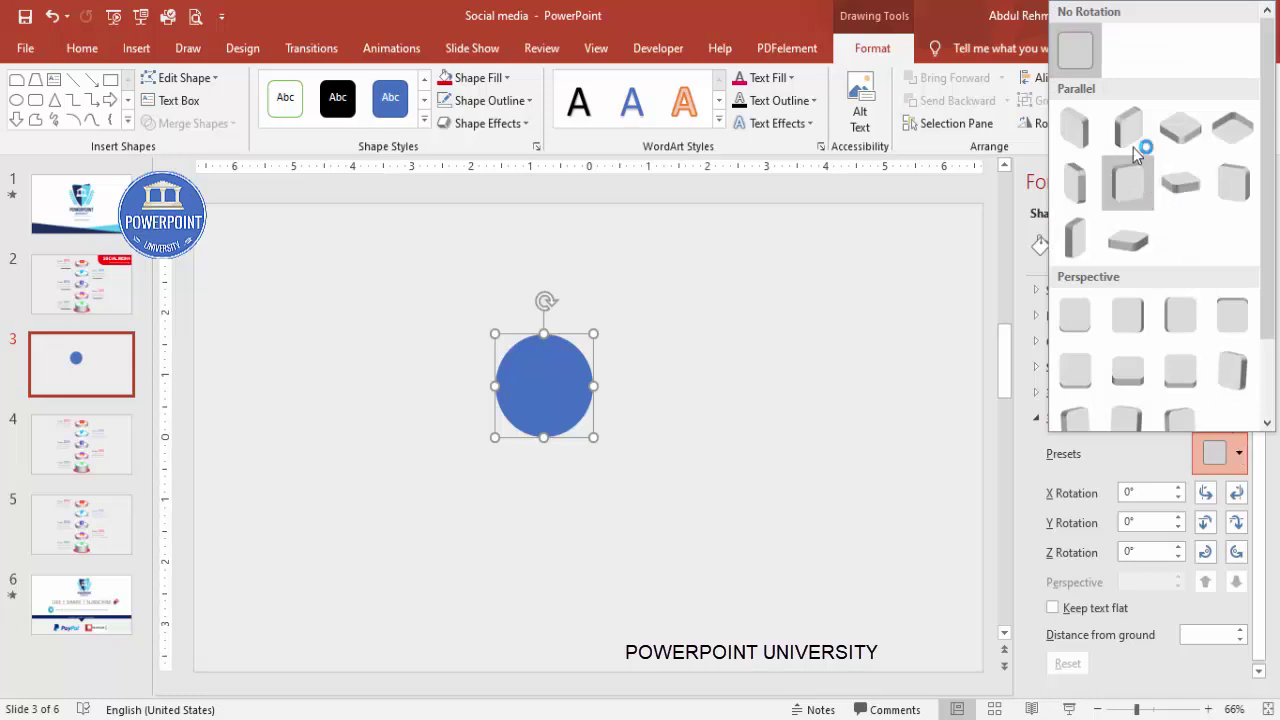
click(1184, 183)
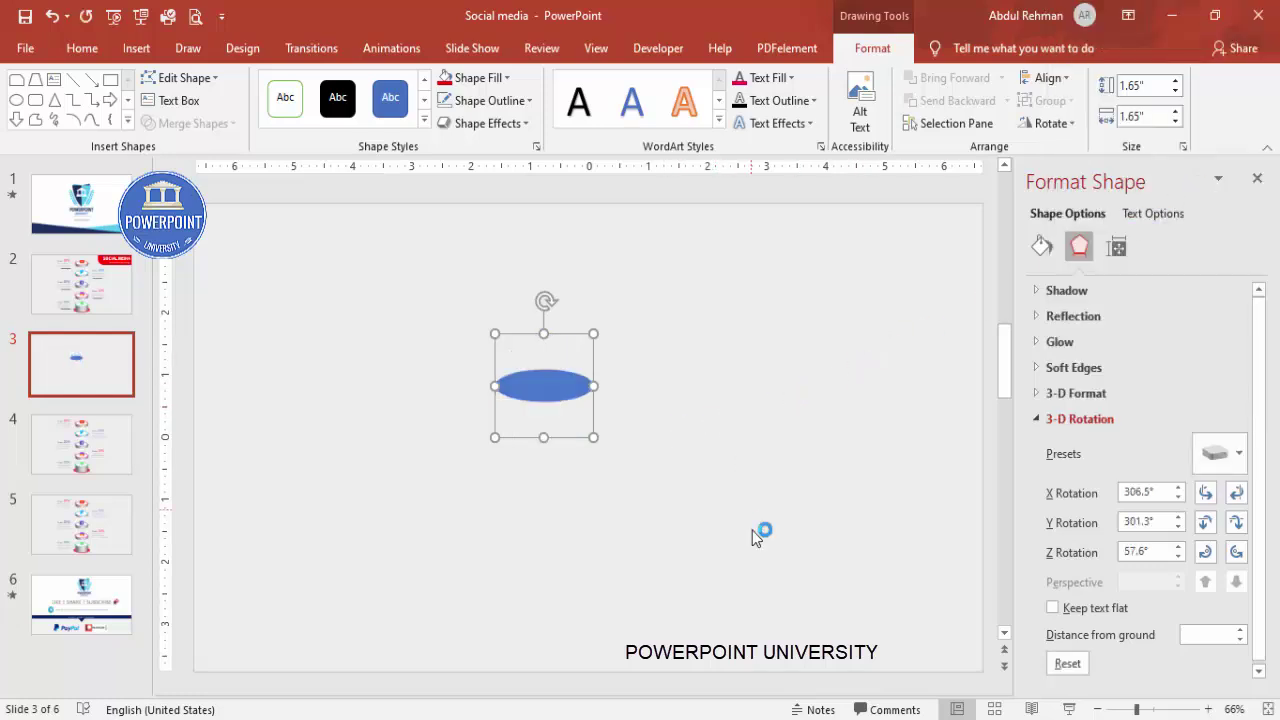
click(504, 79)
Step: Give the ellipse a white fill and 3 pt green outline, then duplicate it to the right
click(444, 121)
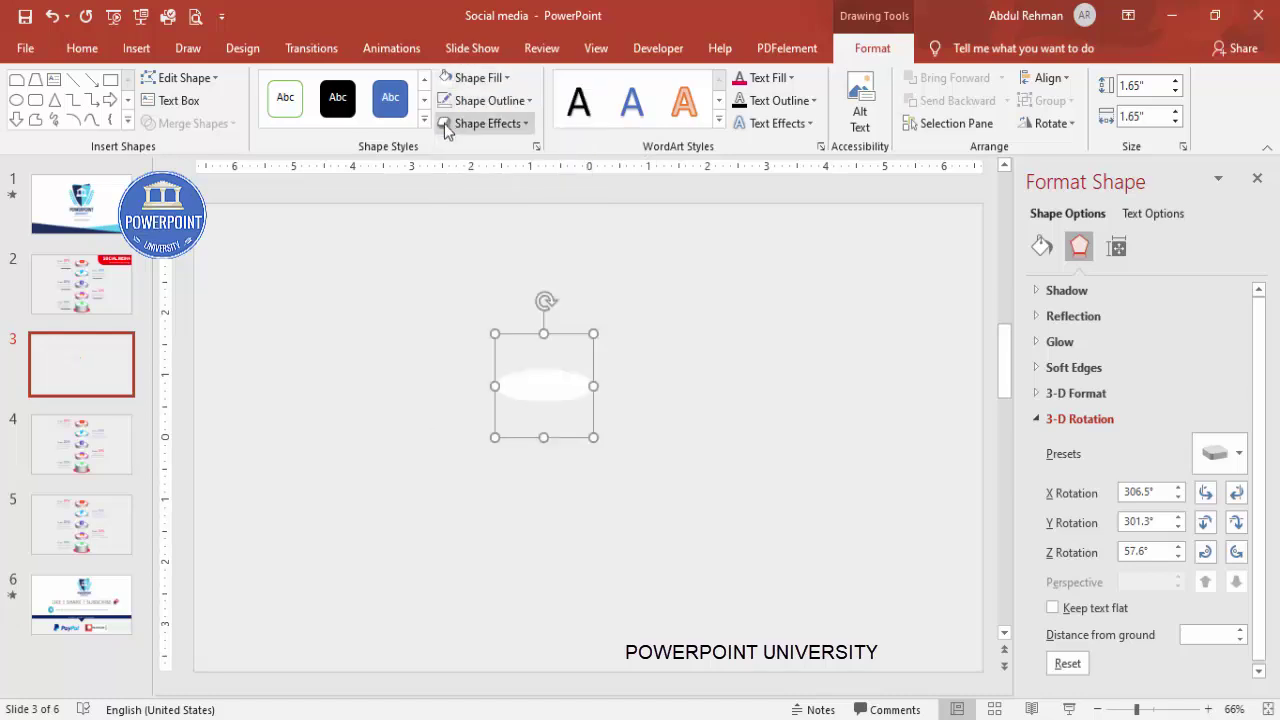
click(513, 102)
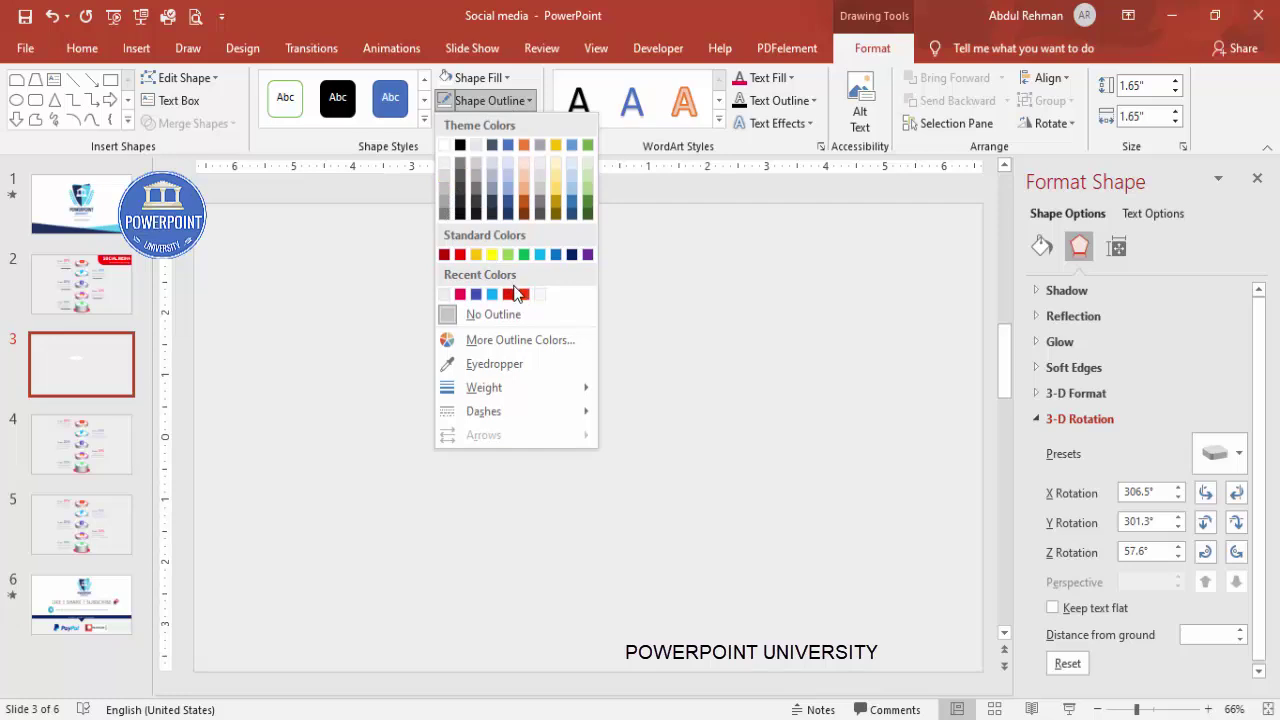
click(525, 255)
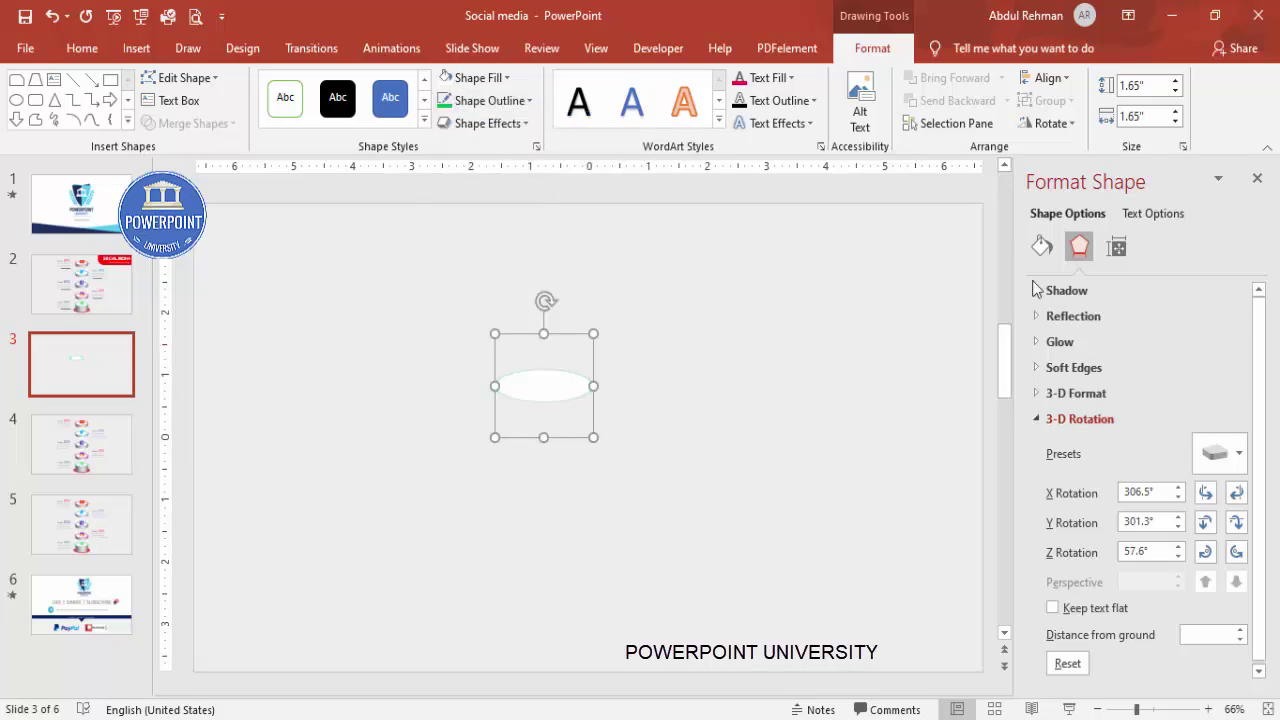
click(1041, 246)
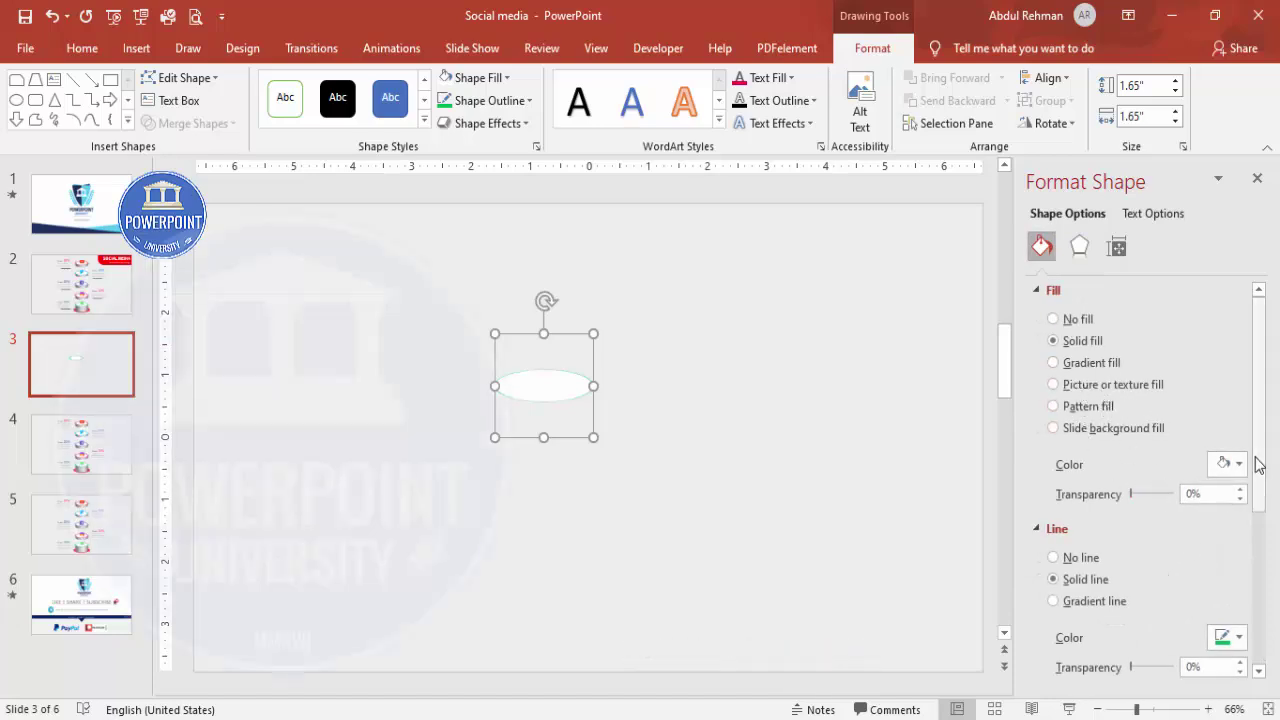
scroll(1263, 486, down, 2)
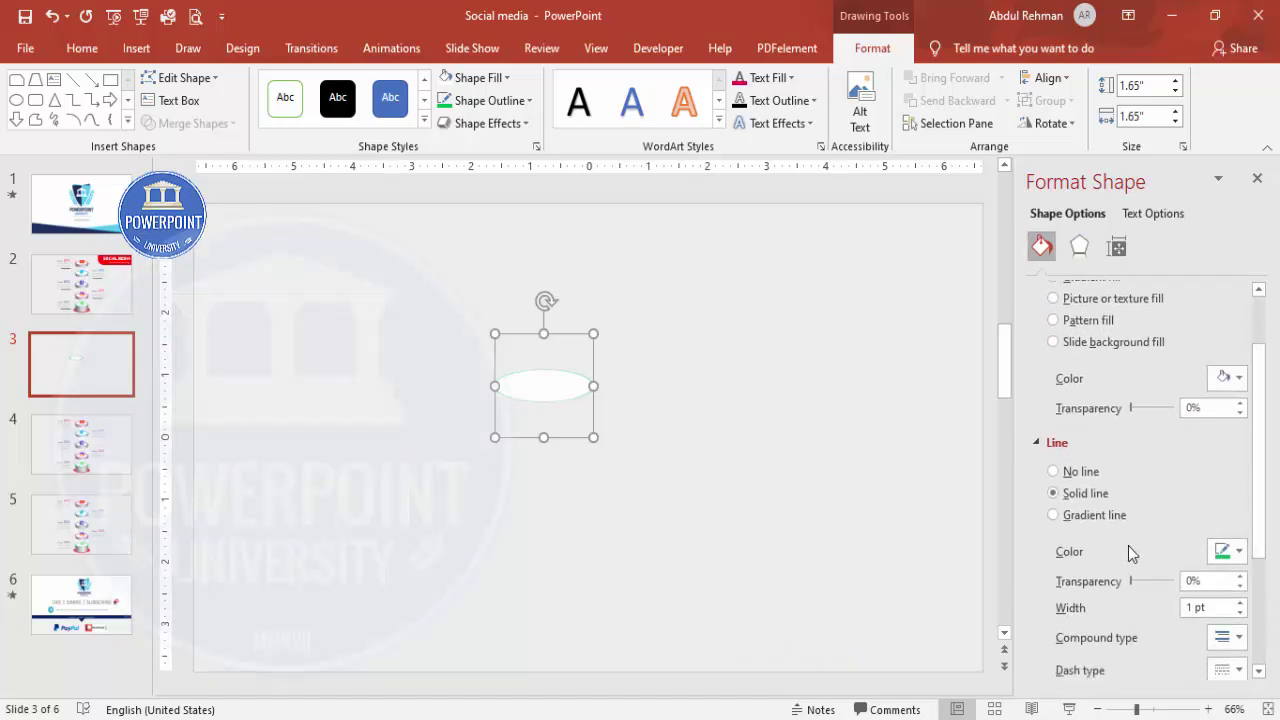
click(1241, 603)
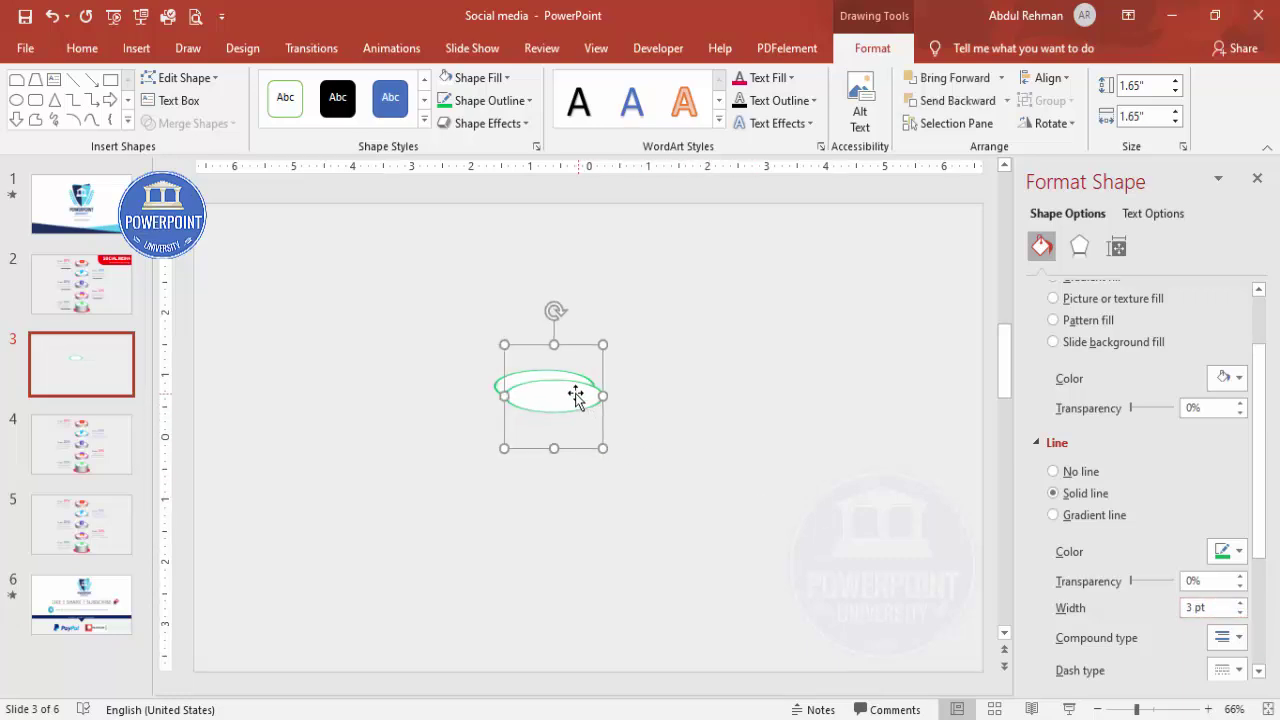
drag(578, 390, 726, 386)
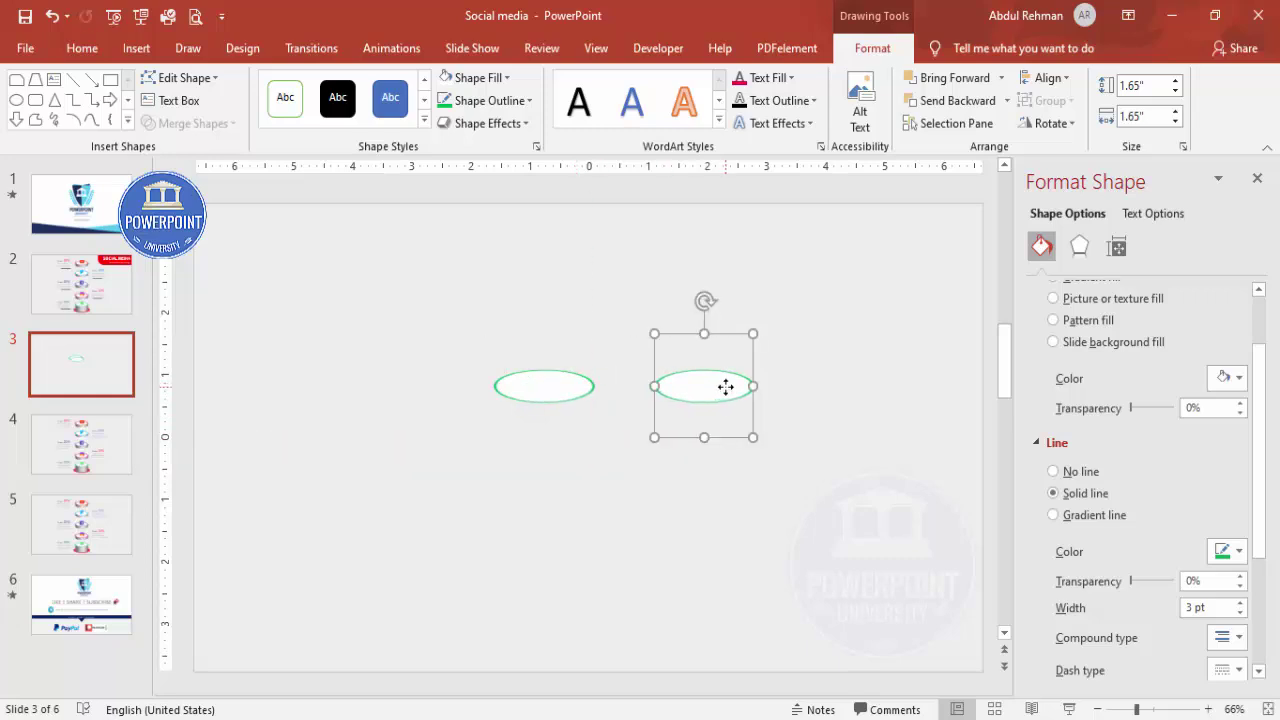
Step: Remove the copy's outline and fill it grey
click(490, 100)
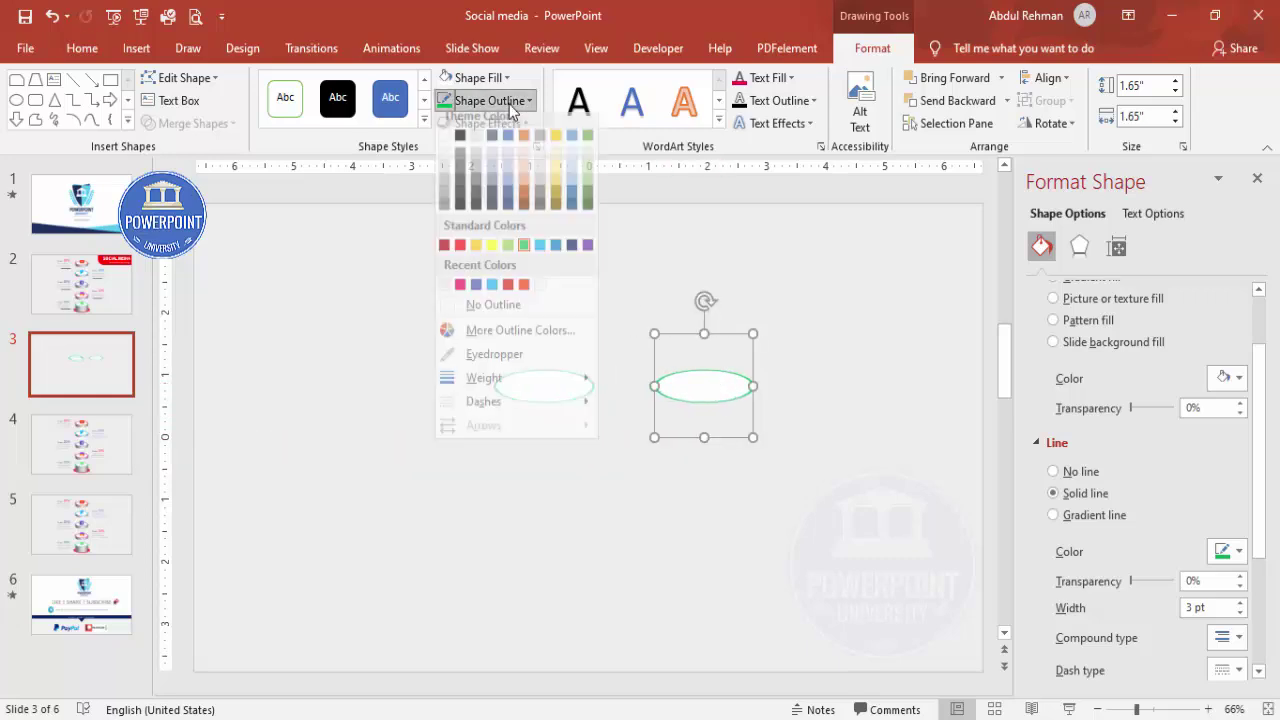
click(521, 315)
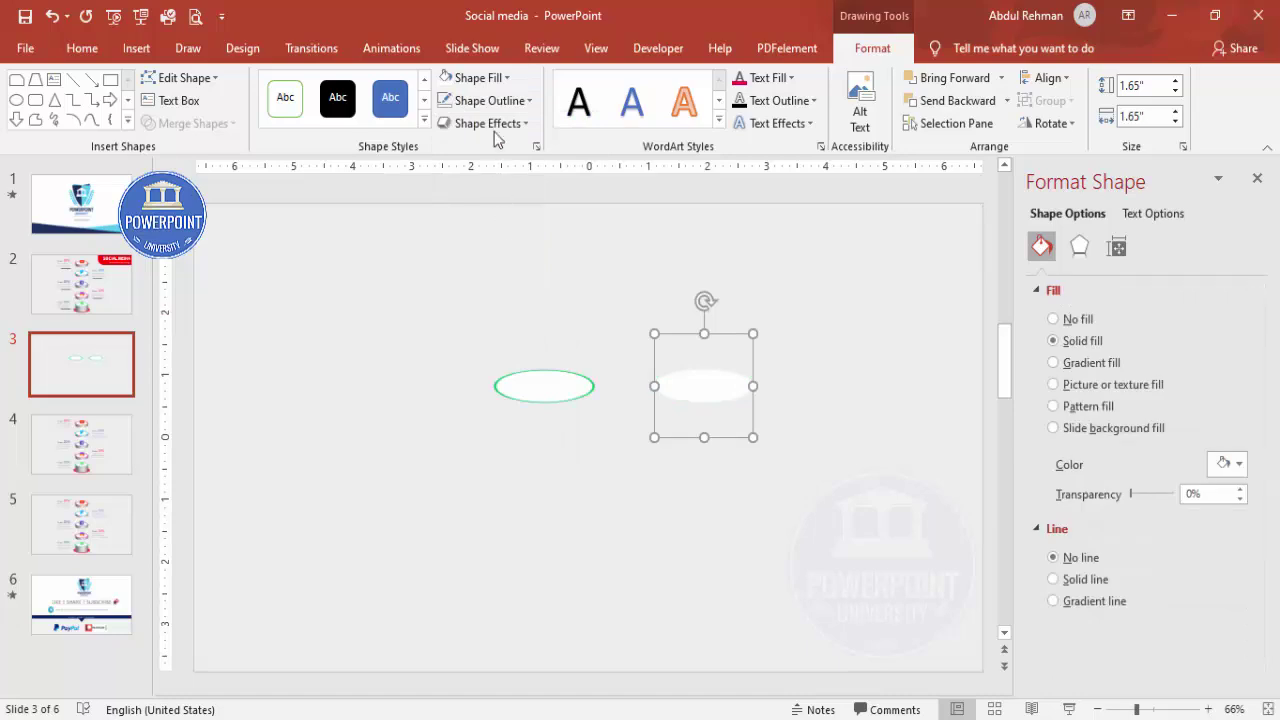
click(480, 78)
click(445, 166)
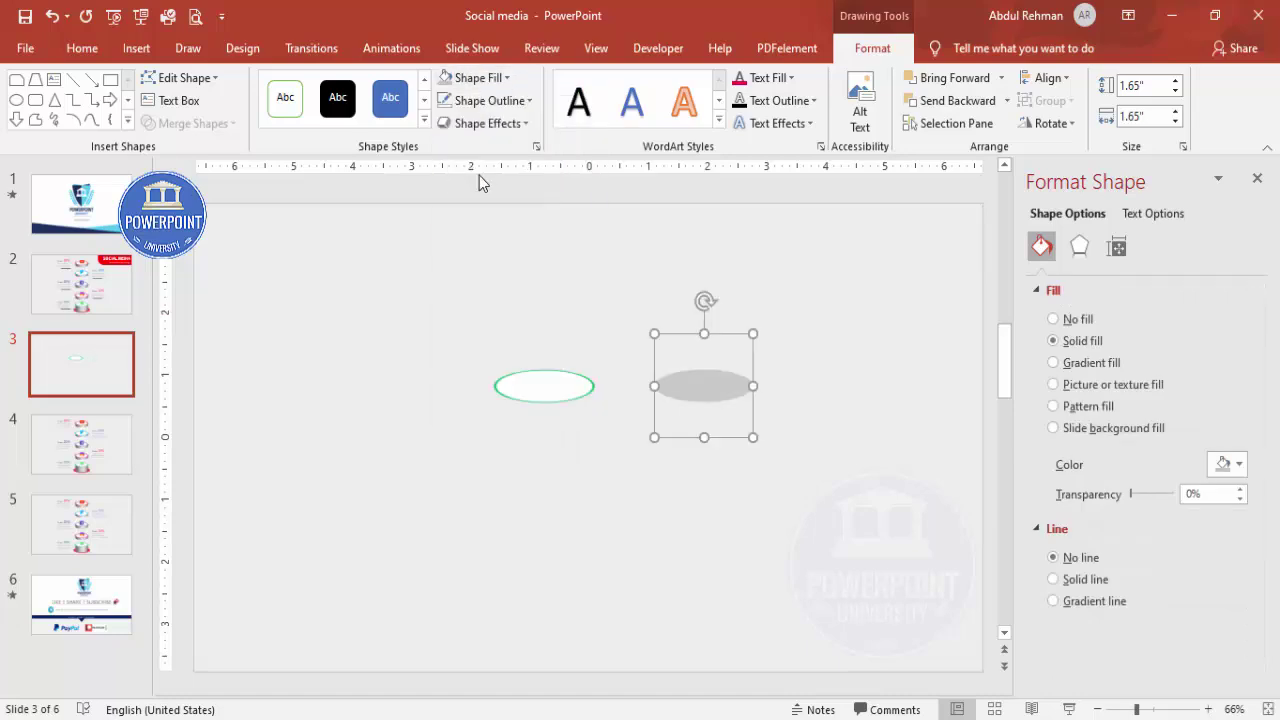
Step: Give the grey disc a 20 pt 3-D depth and move it below the green ellipse
click(1088, 248)
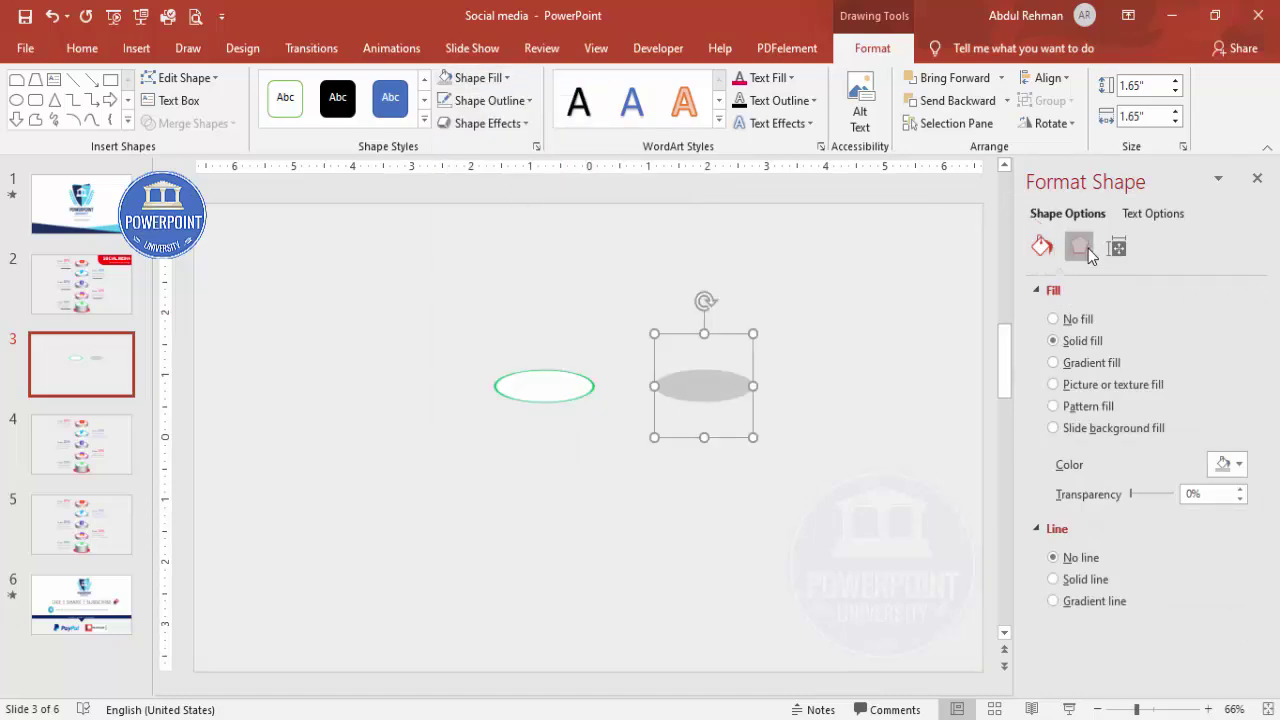
click(1076, 394)
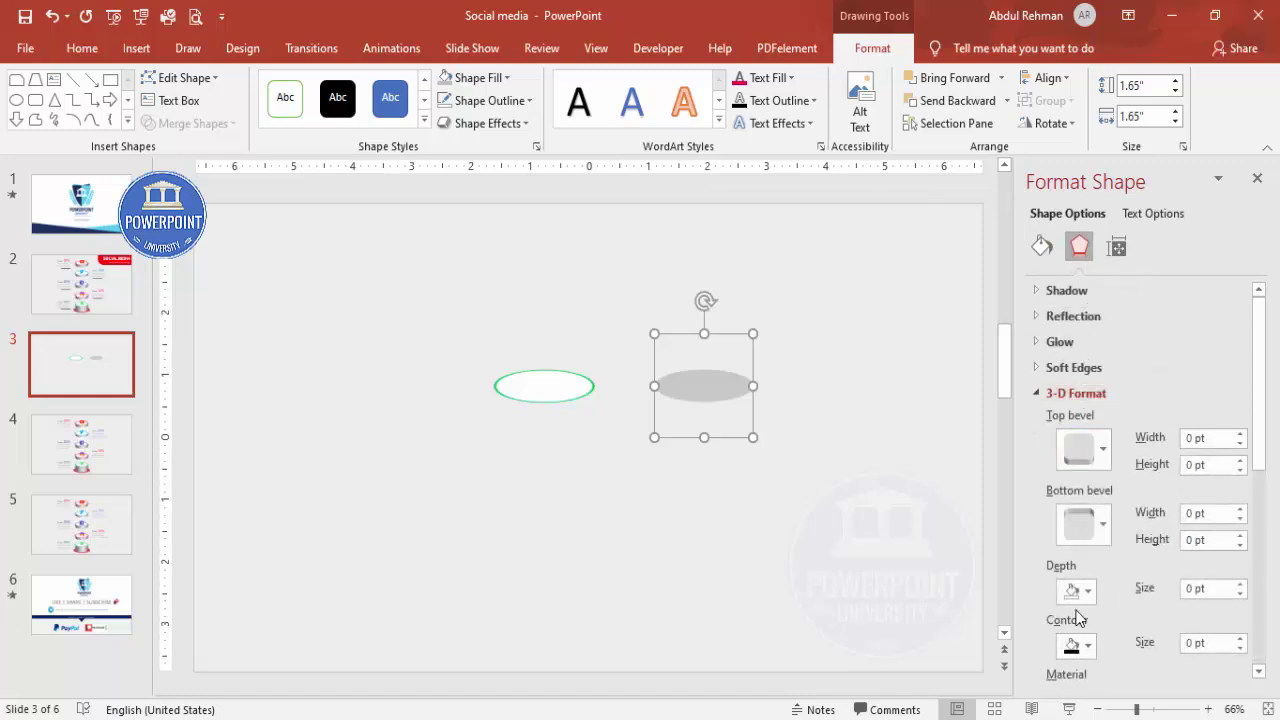
click(1240, 584)
click(1240, 584)
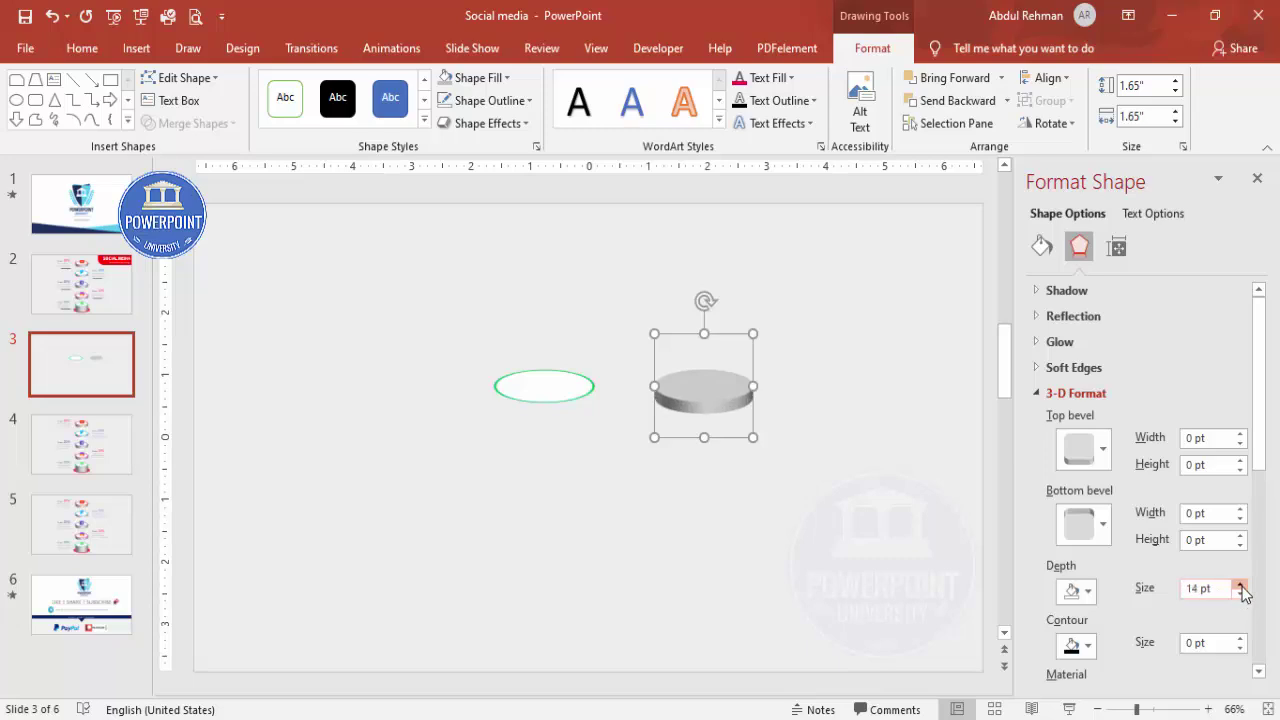
click(1240, 584)
click(1240, 584)
click(1240, 586)
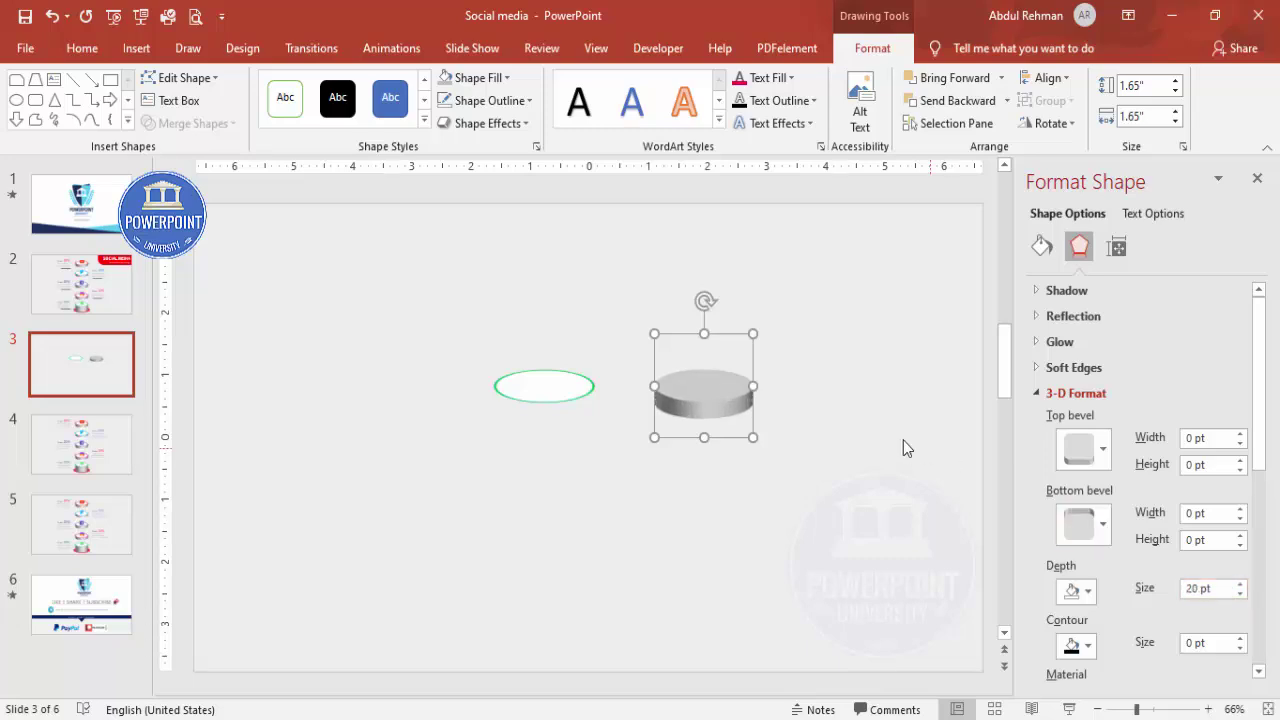
drag(714, 414, 605, 452)
Step: Bring the green ellipse to front and fit it onto the grey disc's top face
click(516, 384)
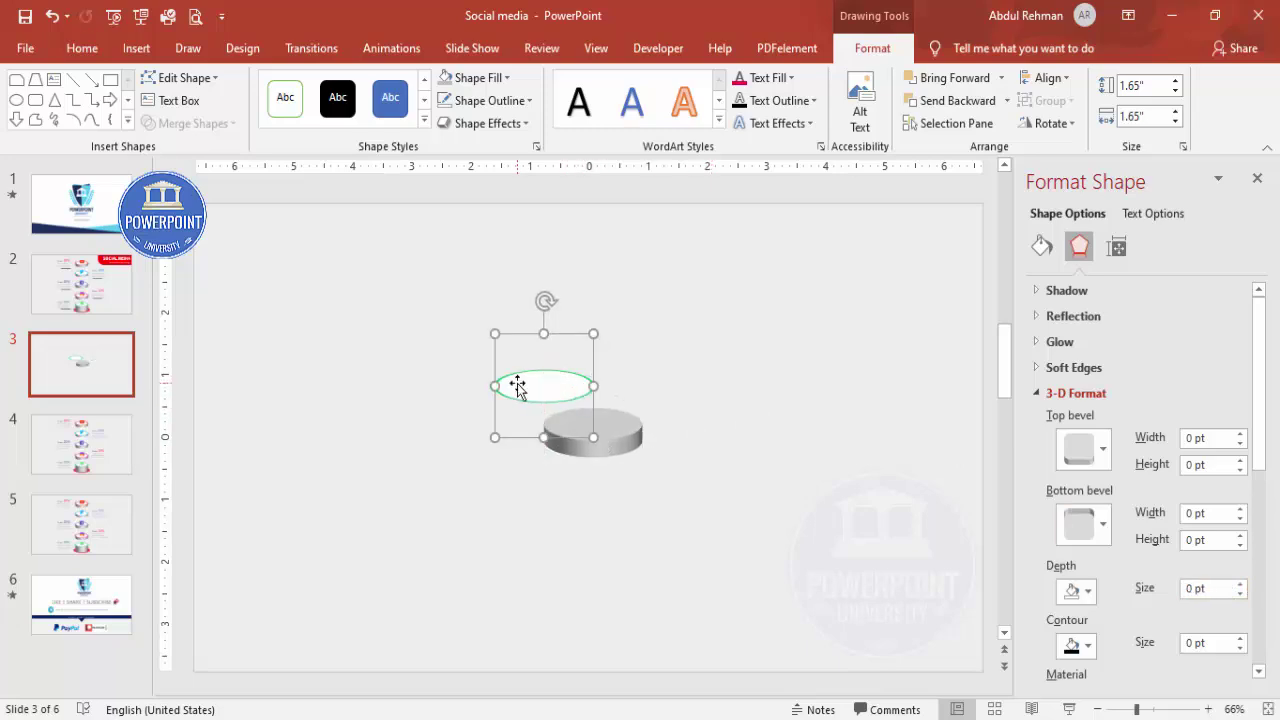
click(631, 355)
drag(537, 386, 620, 411)
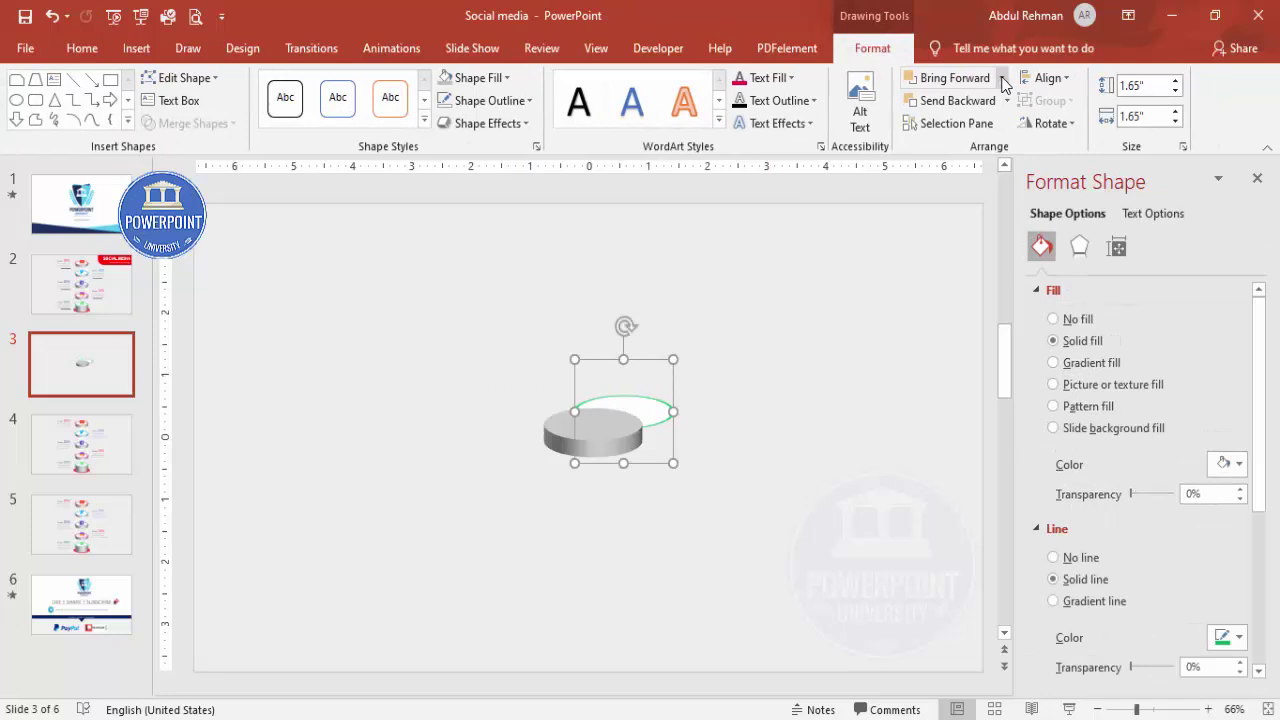
click(1003, 85)
click(976, 122)
drag(666, 408, 607, 433)
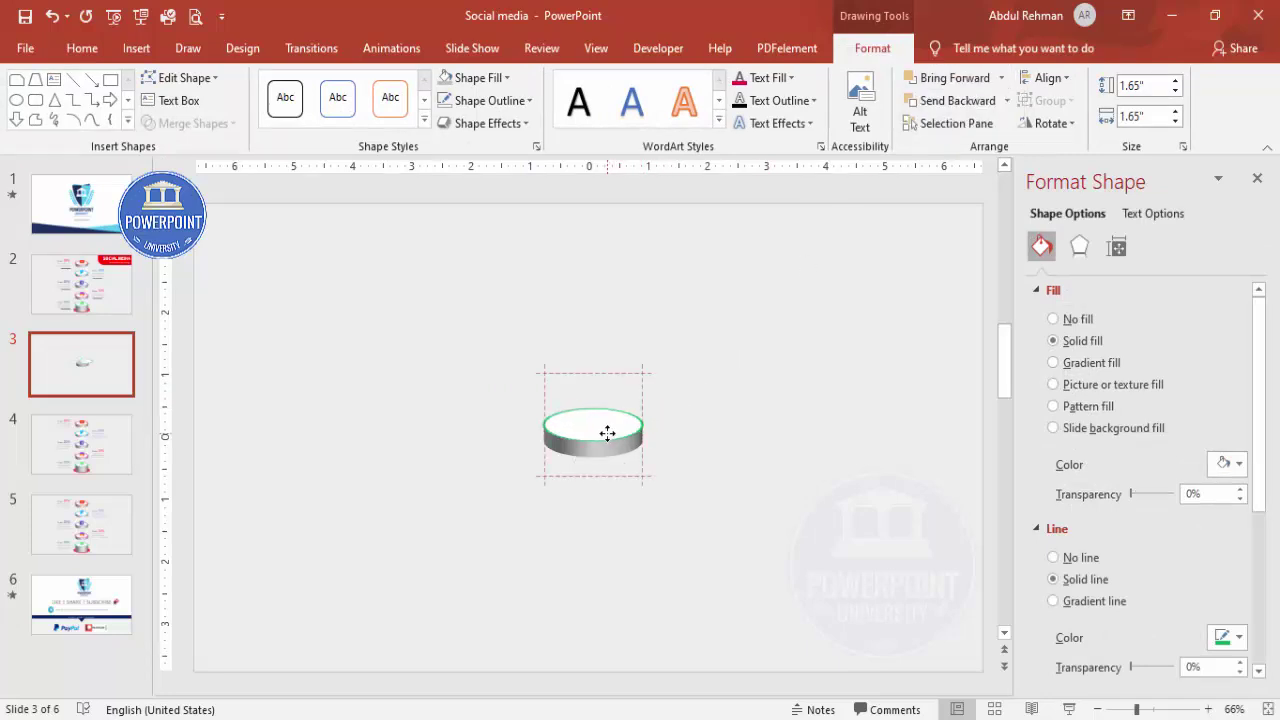
Step: Move the stacked cylinder down the slide and turn on the alignment guides
drag(776, 476, 413, 340)
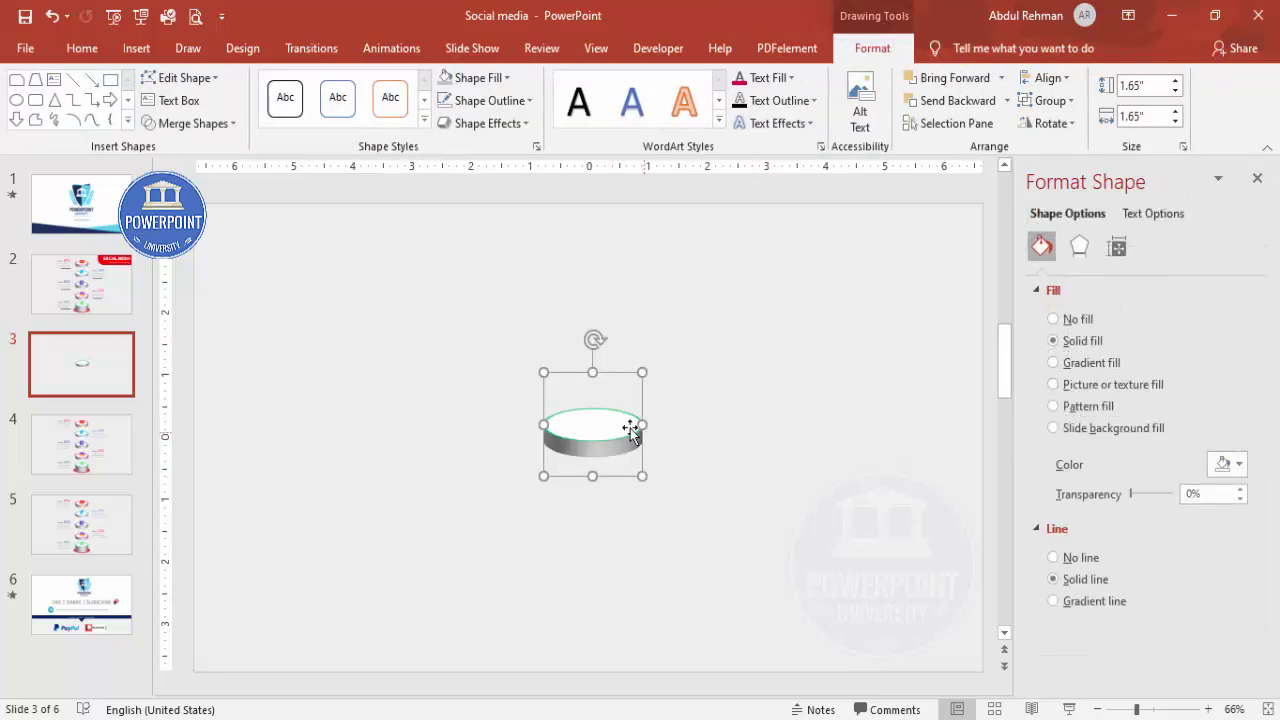
drag(630, 432, 635, 602)
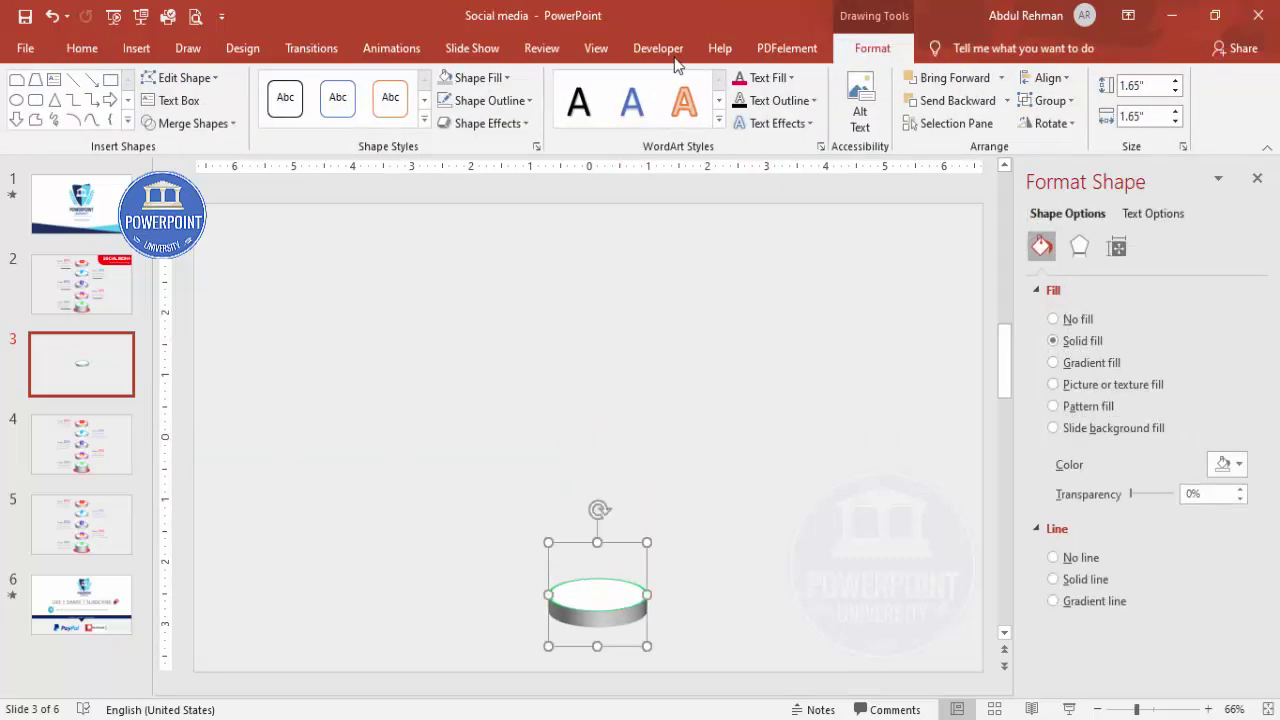
click(594, 62)
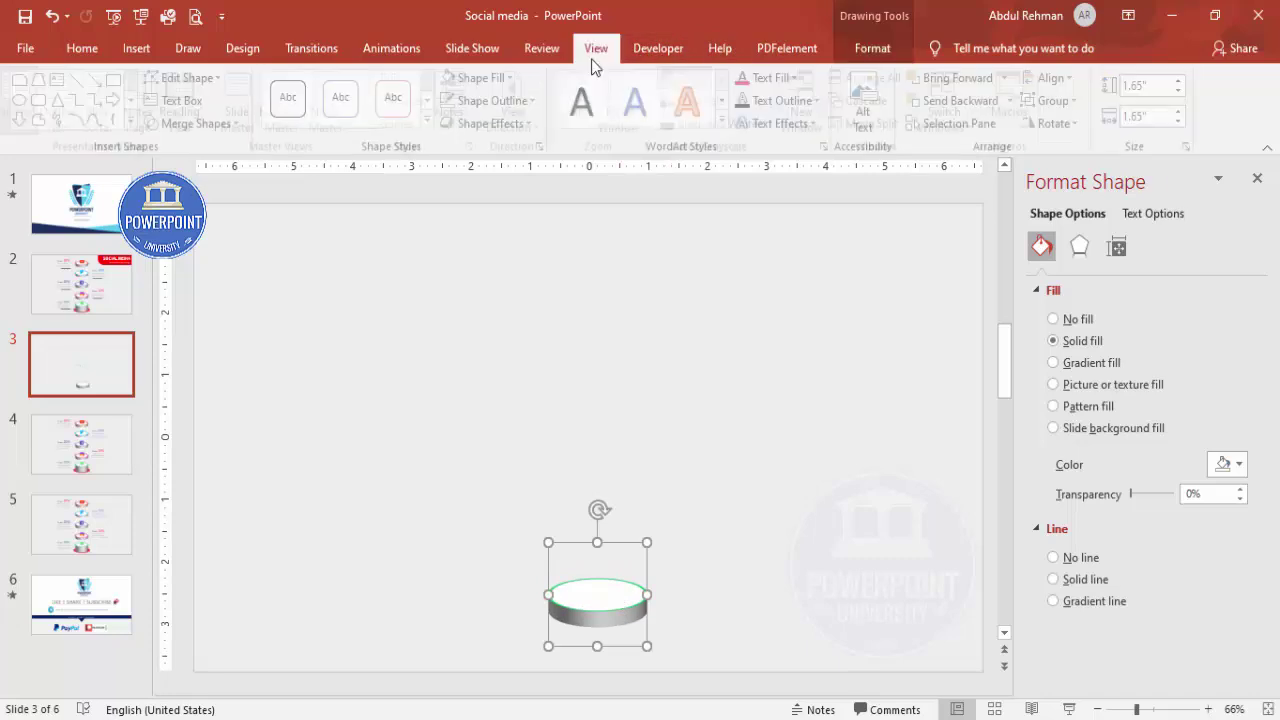
click(418, 124)
Step: Center the disc on the vertical guide and nudge the four stacked discs upward
click(719, 494)
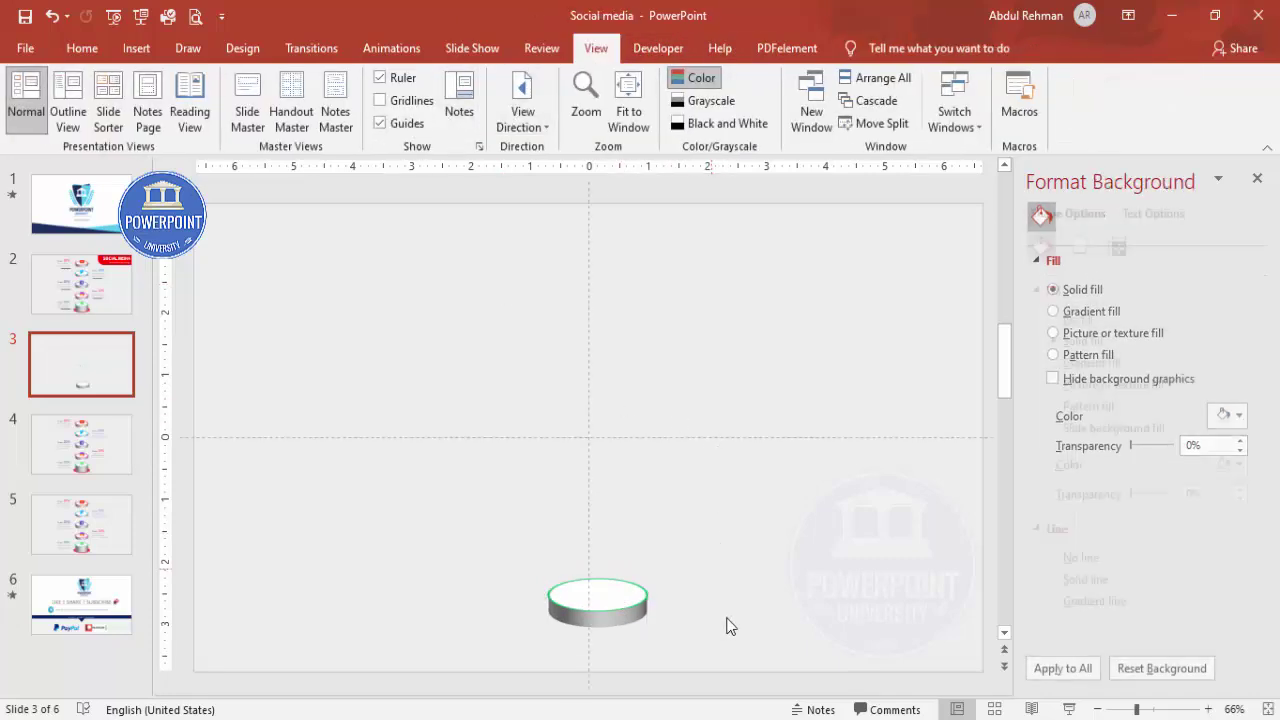
drag(722, 650, 452, 518)
drag(629, 613, 633, 325)
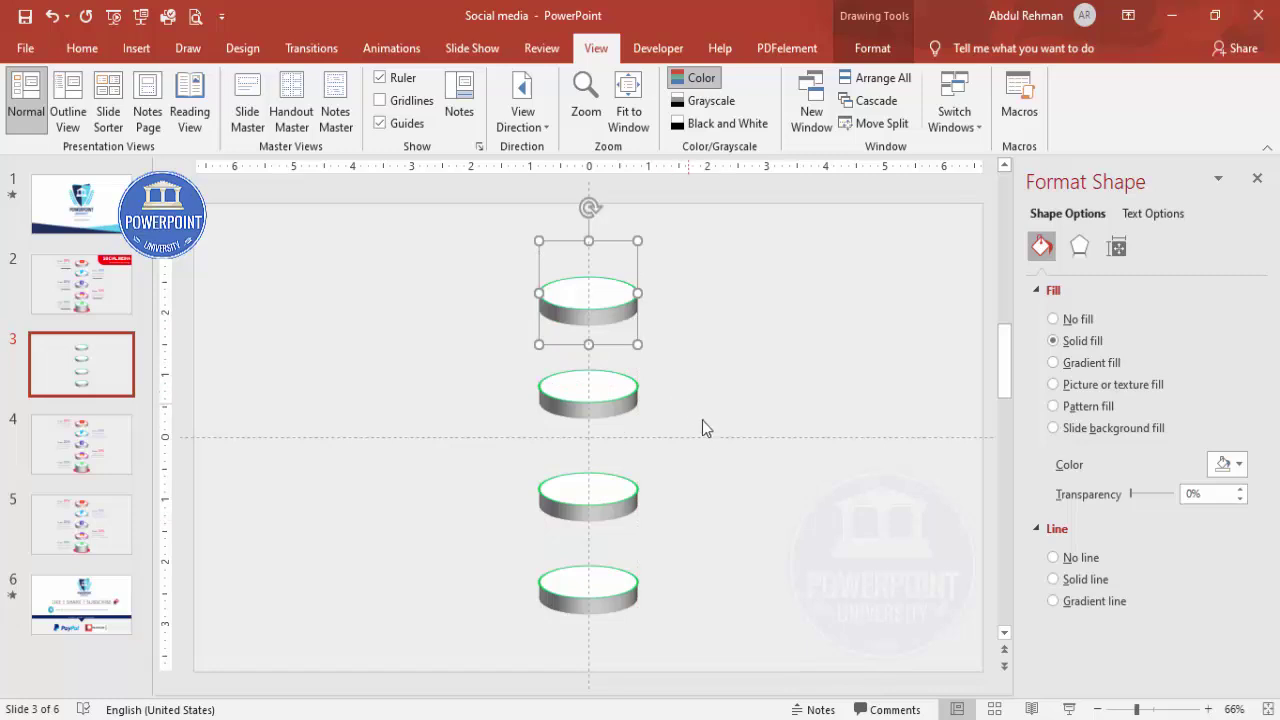
click(715, 516)
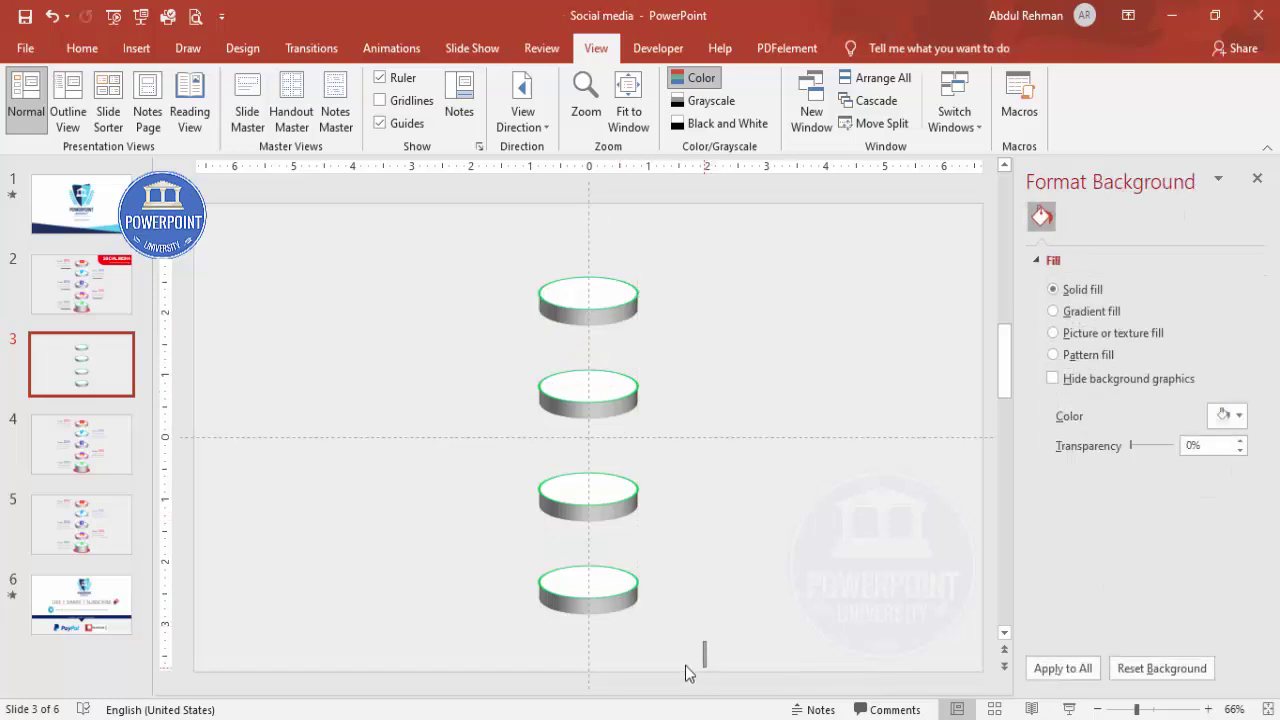
drag(706, 641, 435, 175)
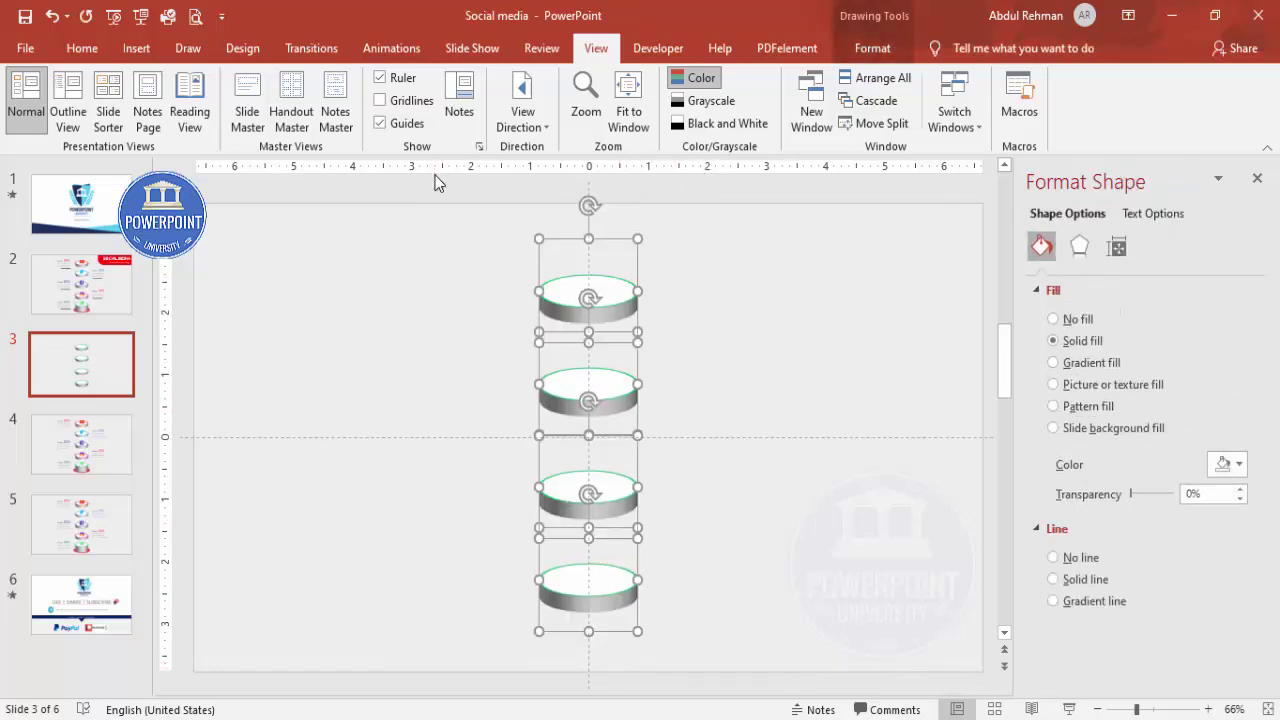
key(Up)
key(Up)
key(Up)
key(Up)
key(Up)
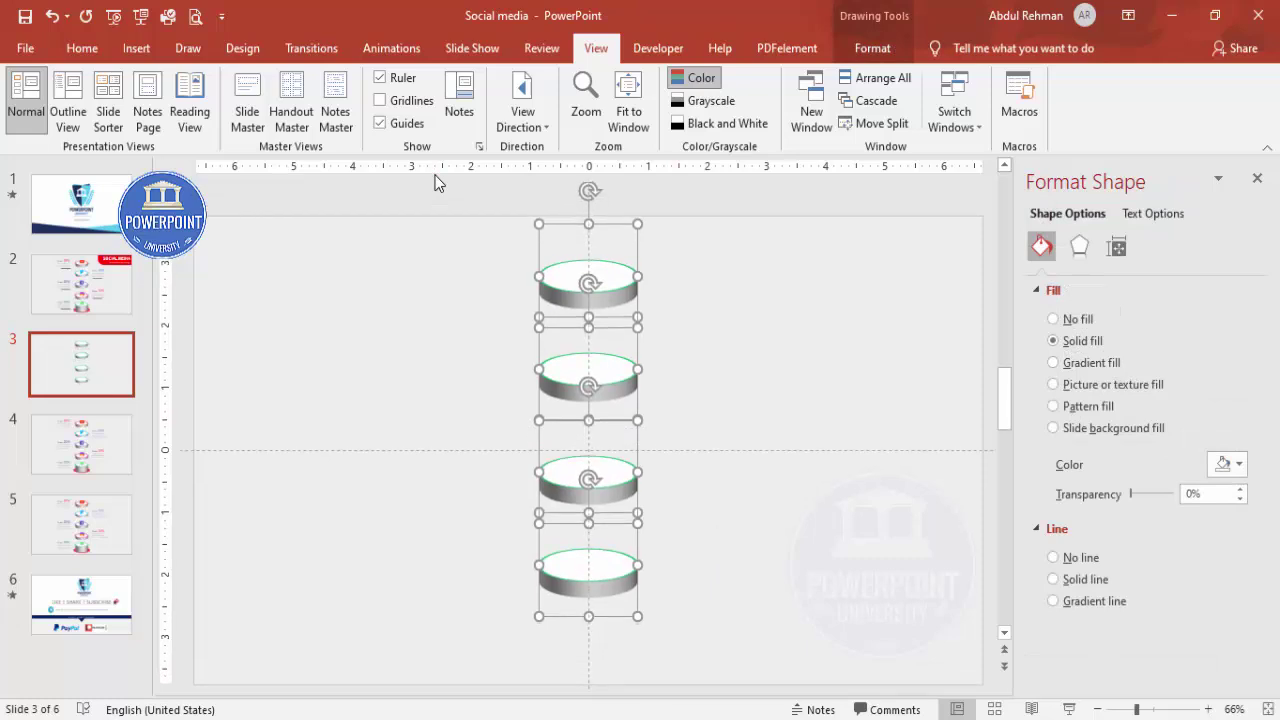
Step: Duplicate the bottom disc as a fifth disc below the stack
click(863, 603)
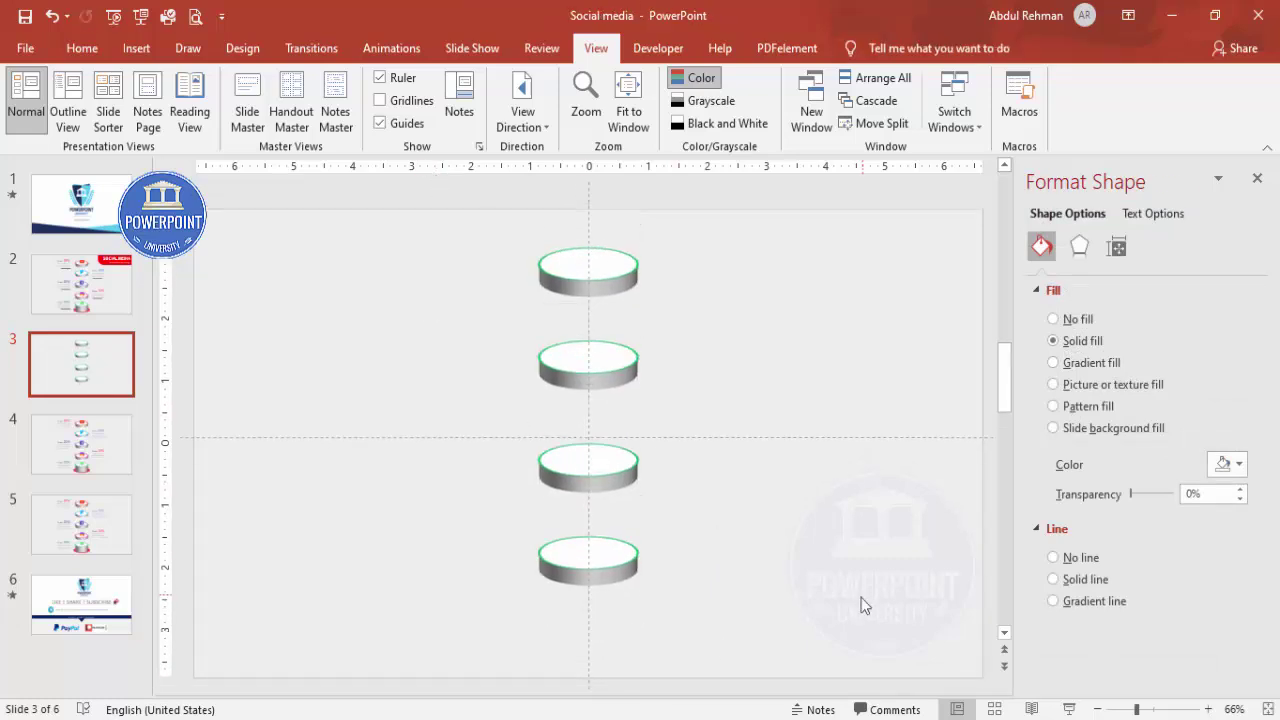
click(547, 560)
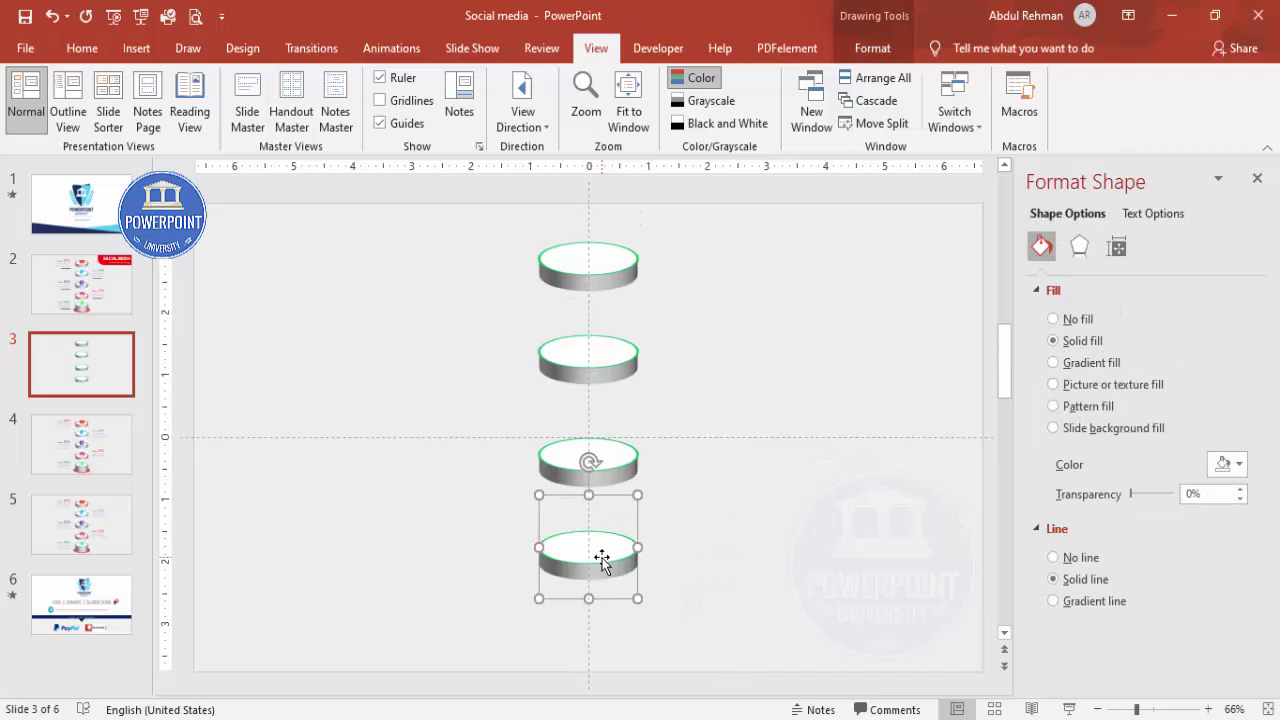
ctrl+drag(602, 558, 605, 637)
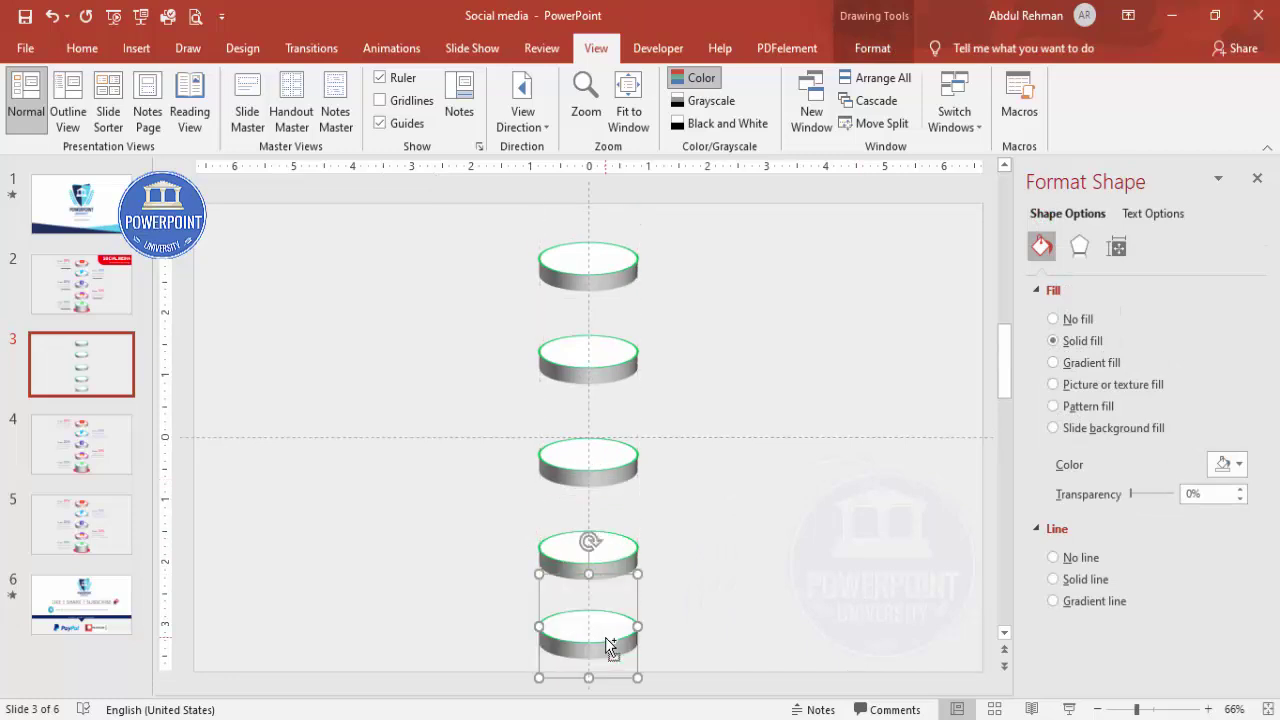
click(664, 640)
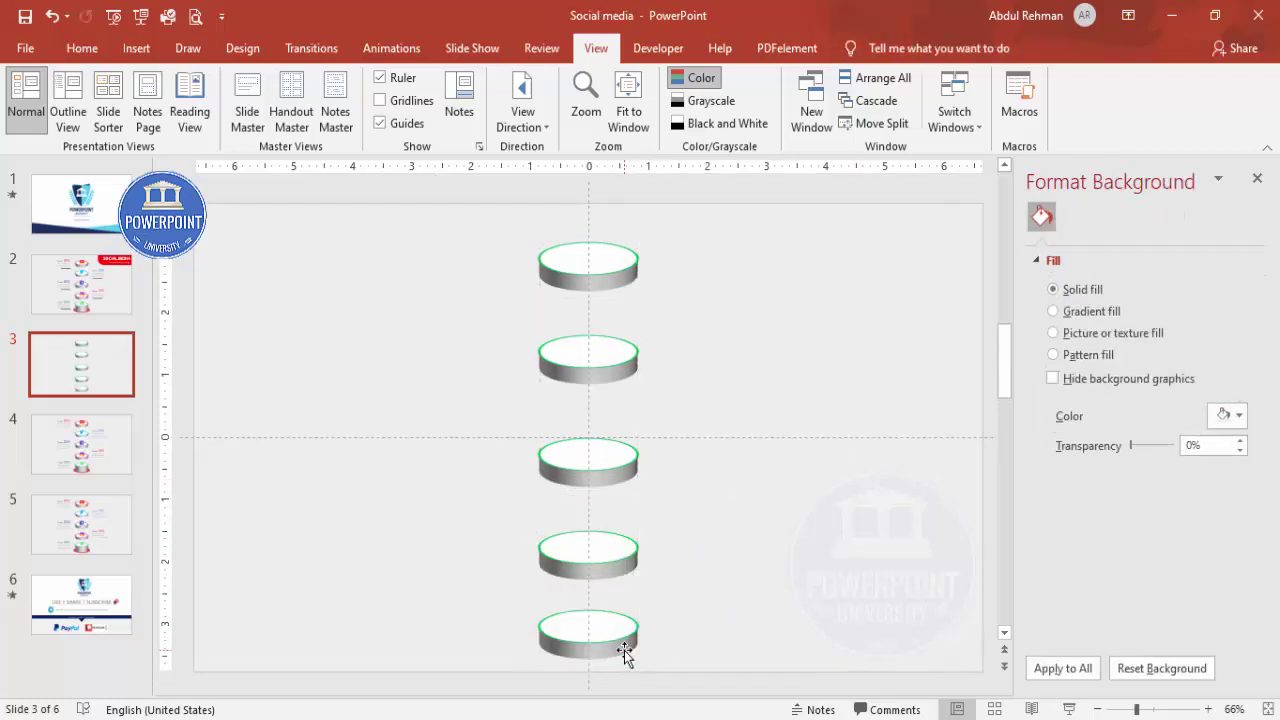
click(625, 648)
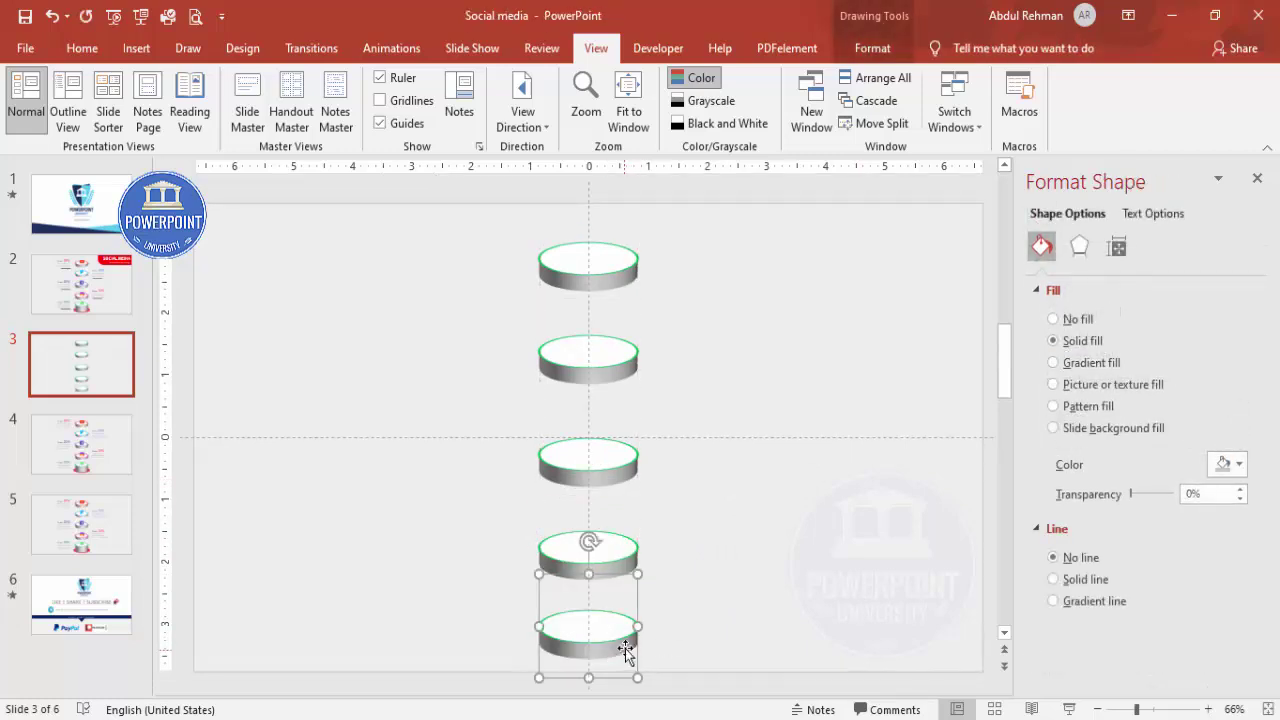
Step: Raise the new bottom disc's 3-D depth to 27 pt
click(1080, 246)
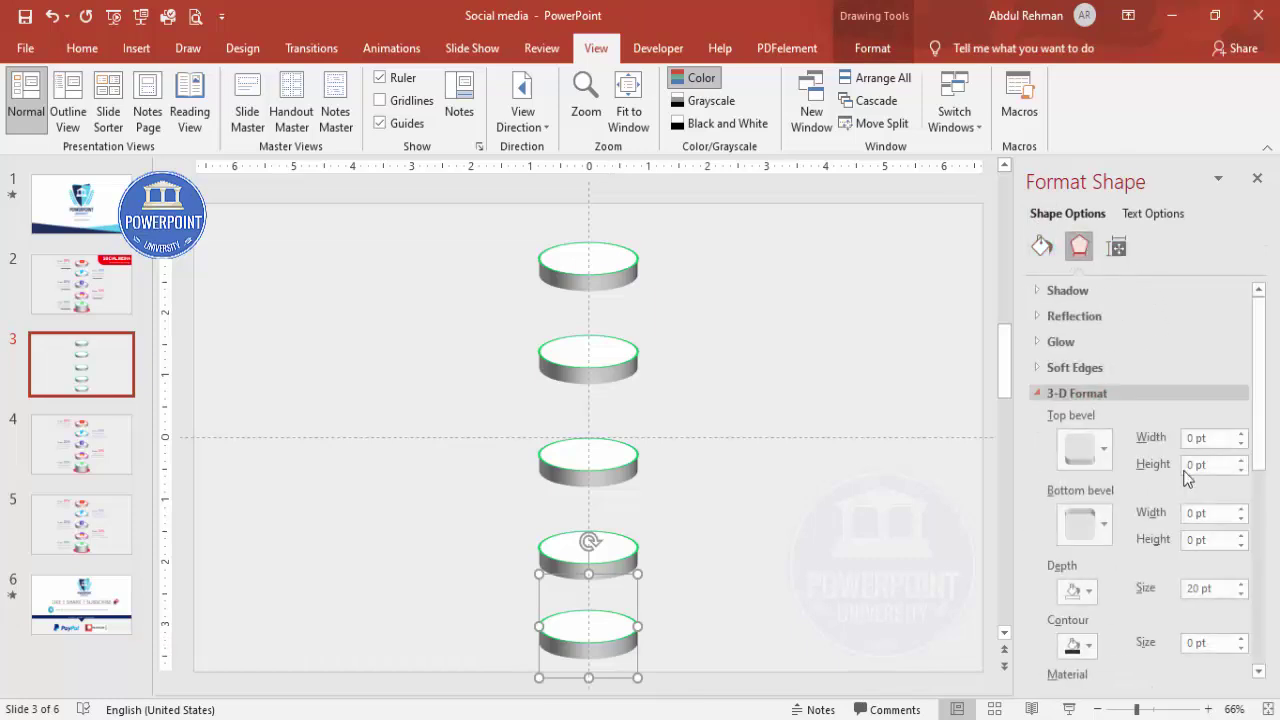
click(1240, 584)
click(1240, 584)
click(1240, 584)
click(1240, 584)
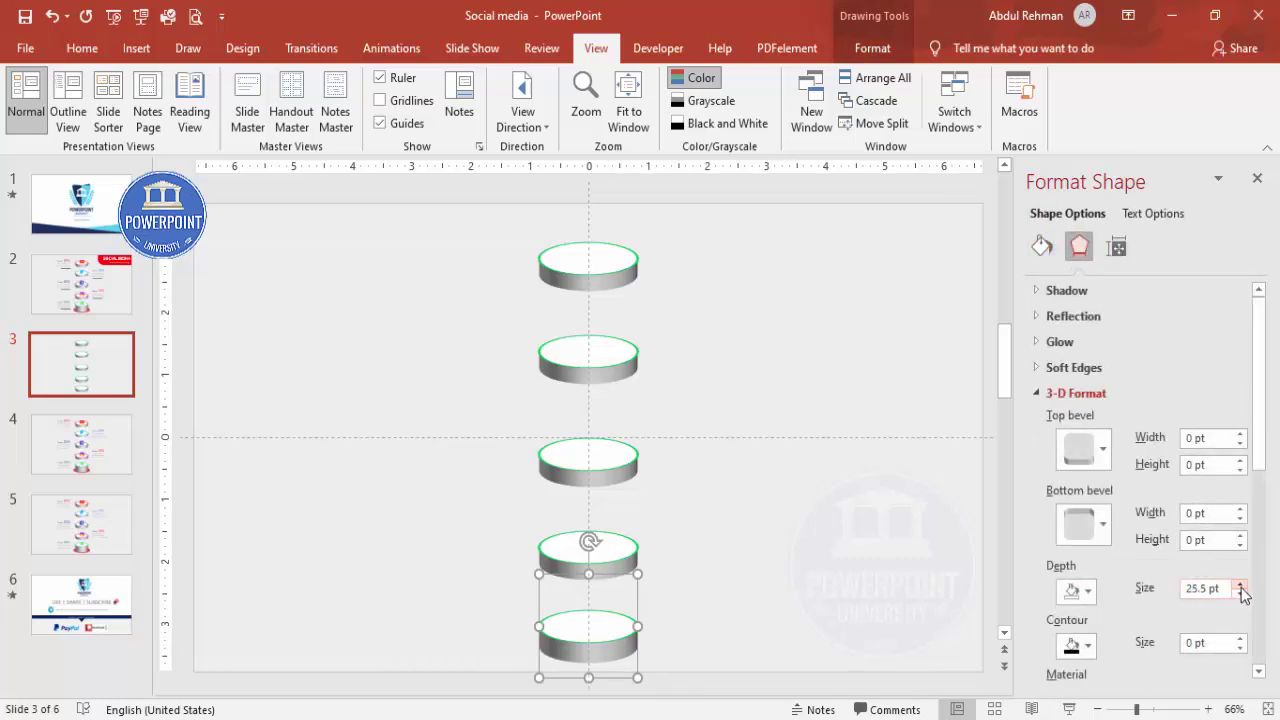
click(1240, 585)
Step: Place a flat ellipse copy to the right of the stack
click(792, 573)
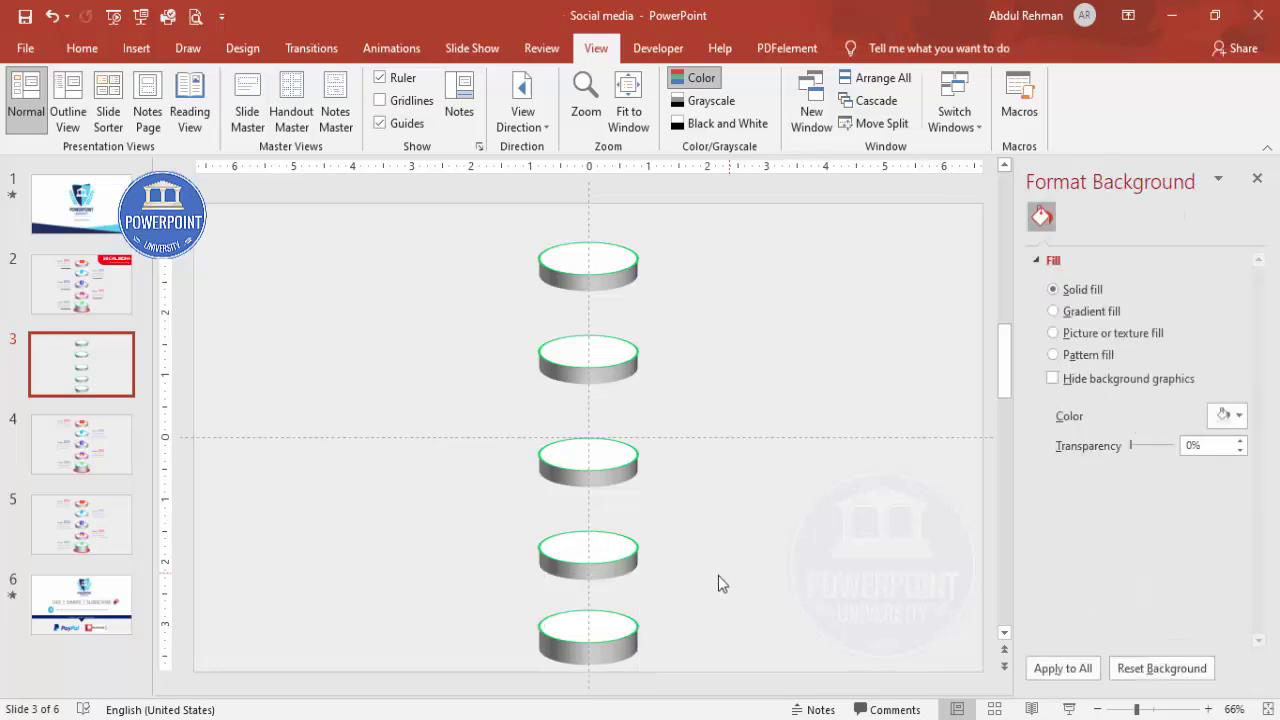
click(595, 635)
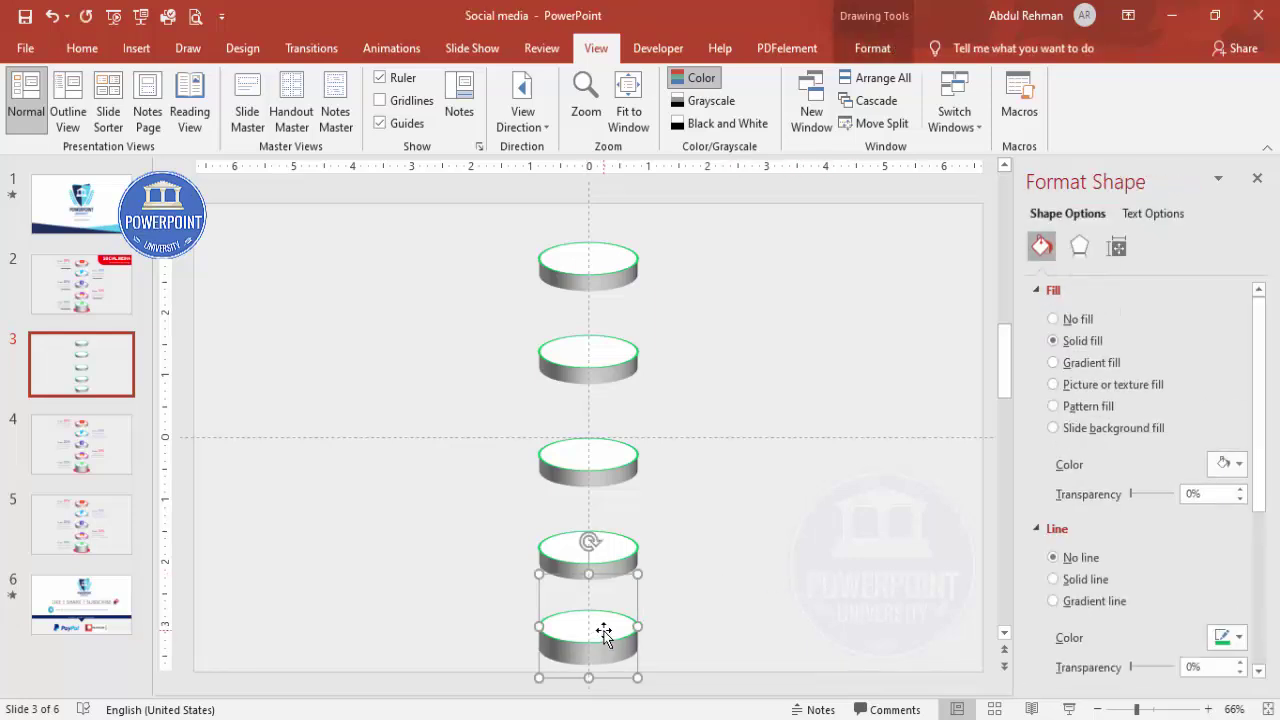
drag(607, 628, 810, 542)
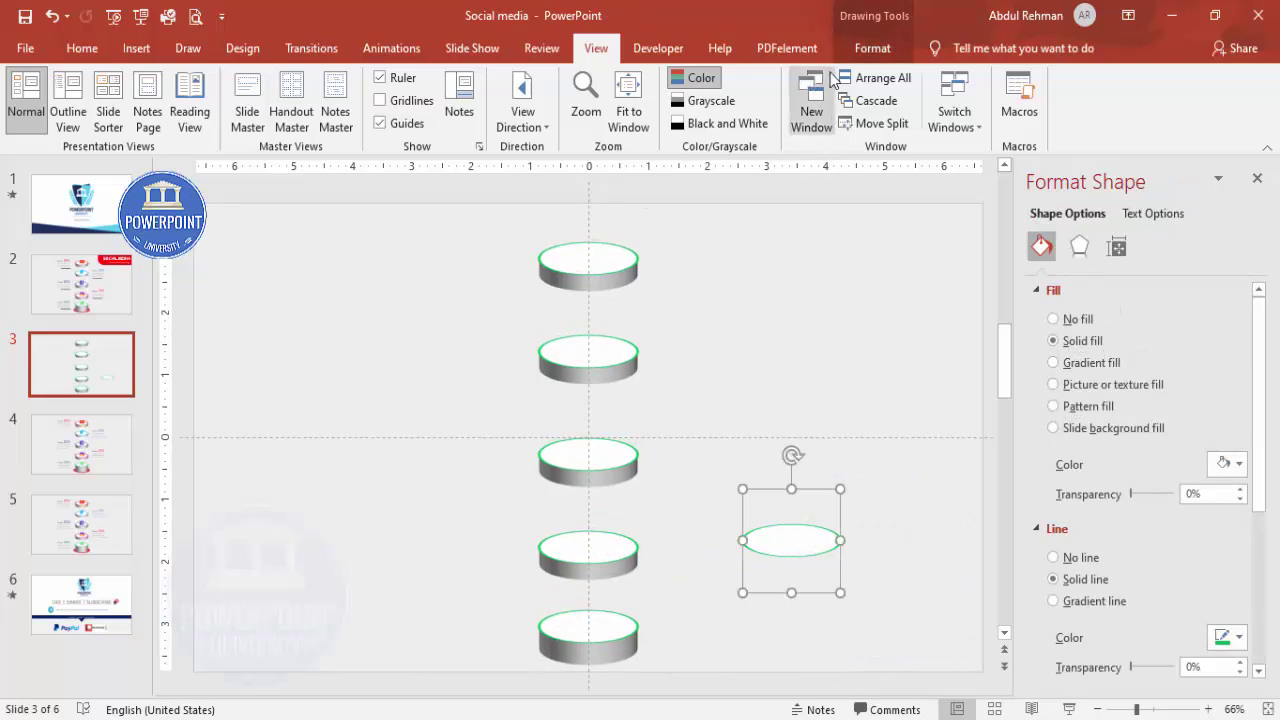
Step: Remove the spare ellipse's outline and fill it red
click(866, 50)
click(517, 101)
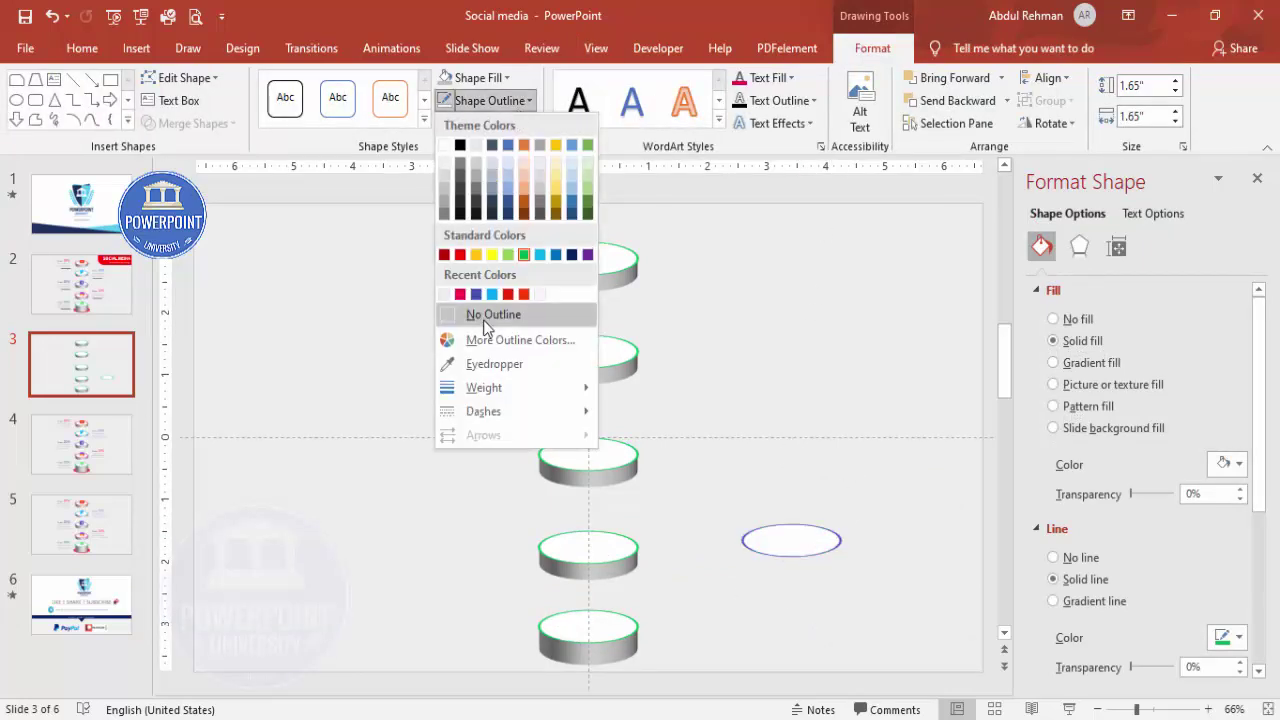
click(485, 316)
click(475, 77)
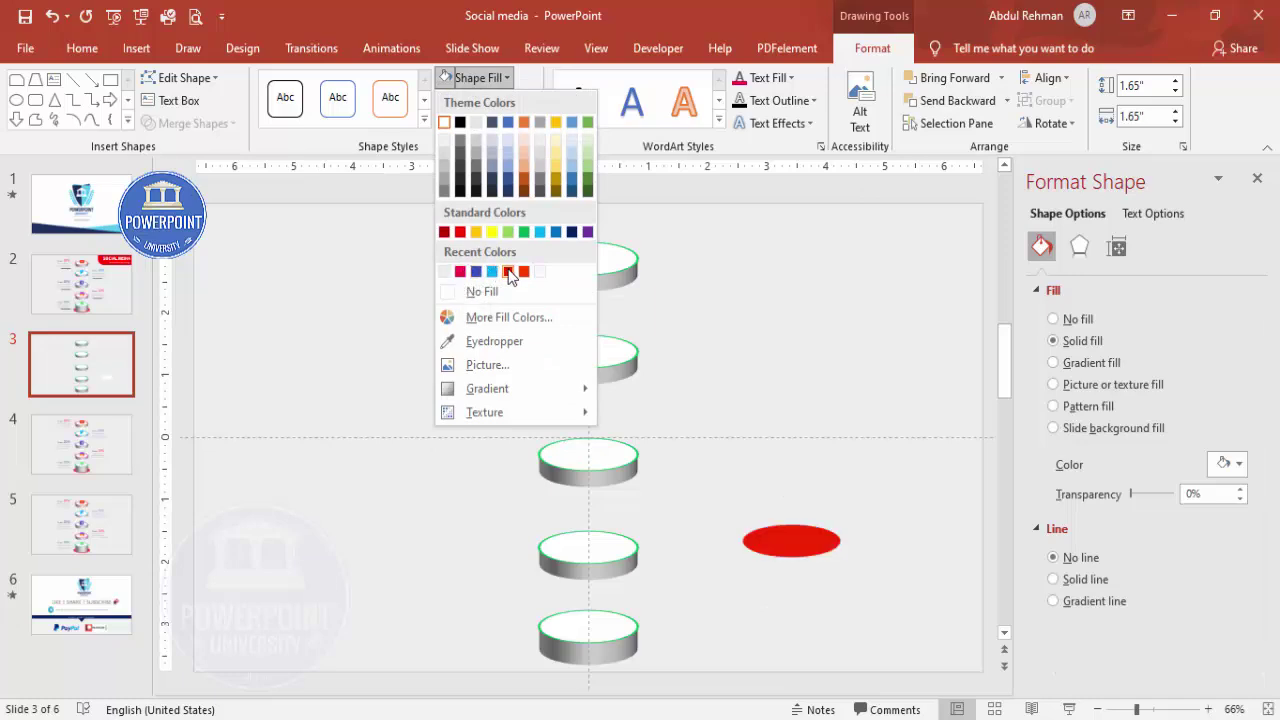
click(508, 271)
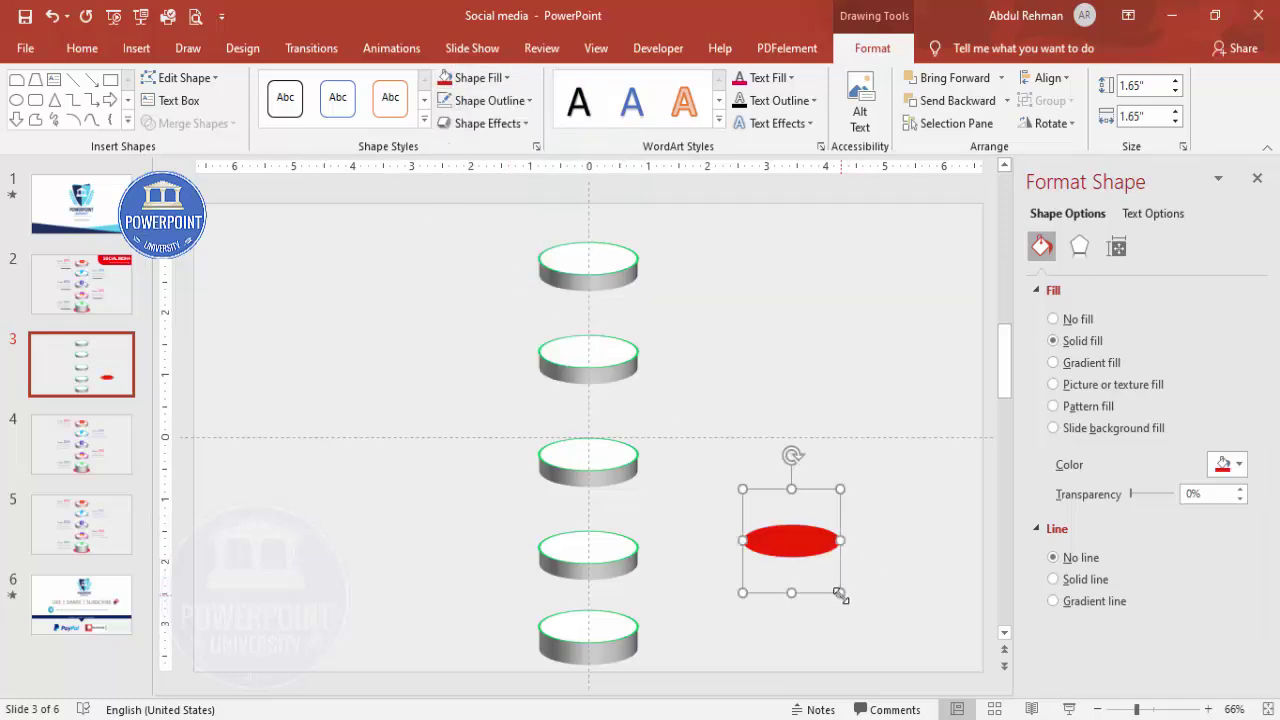
Step: Enlarge the red ellipse to 2.1", place it under the bottom disc, and send it to back
drag(838, 593, 612, 650)
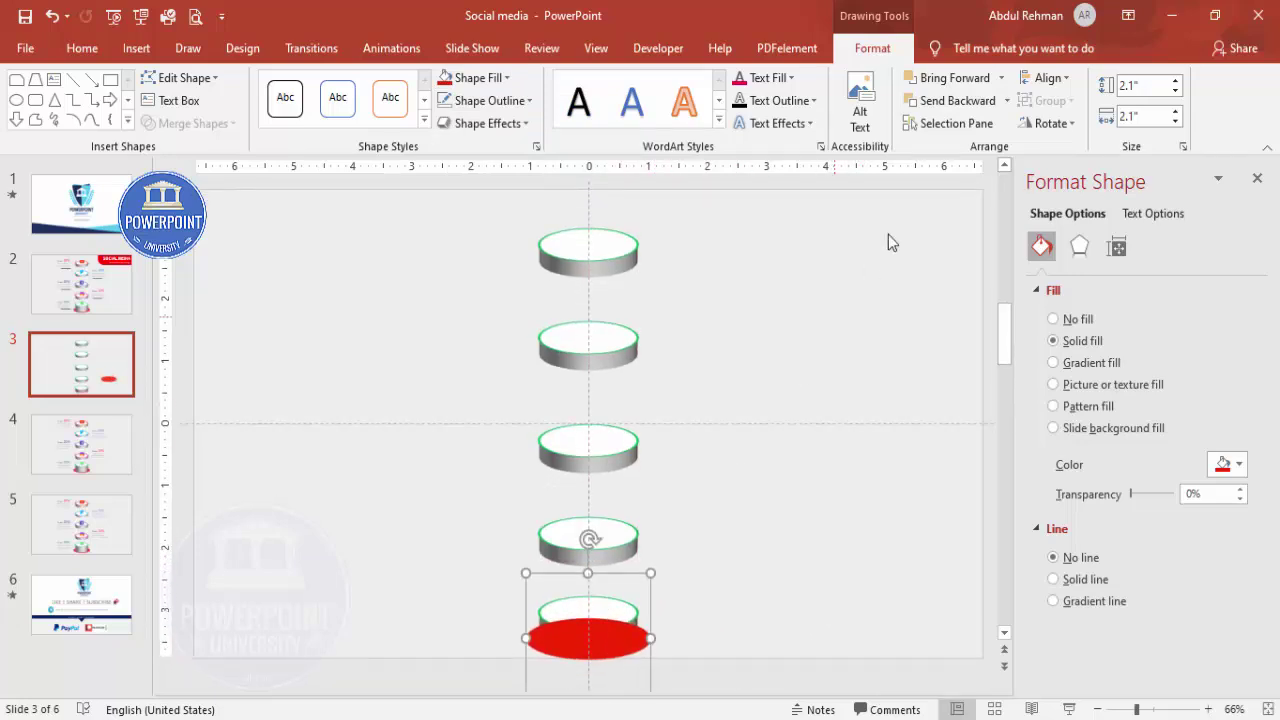
click(1004, 102)
click(991, 145)
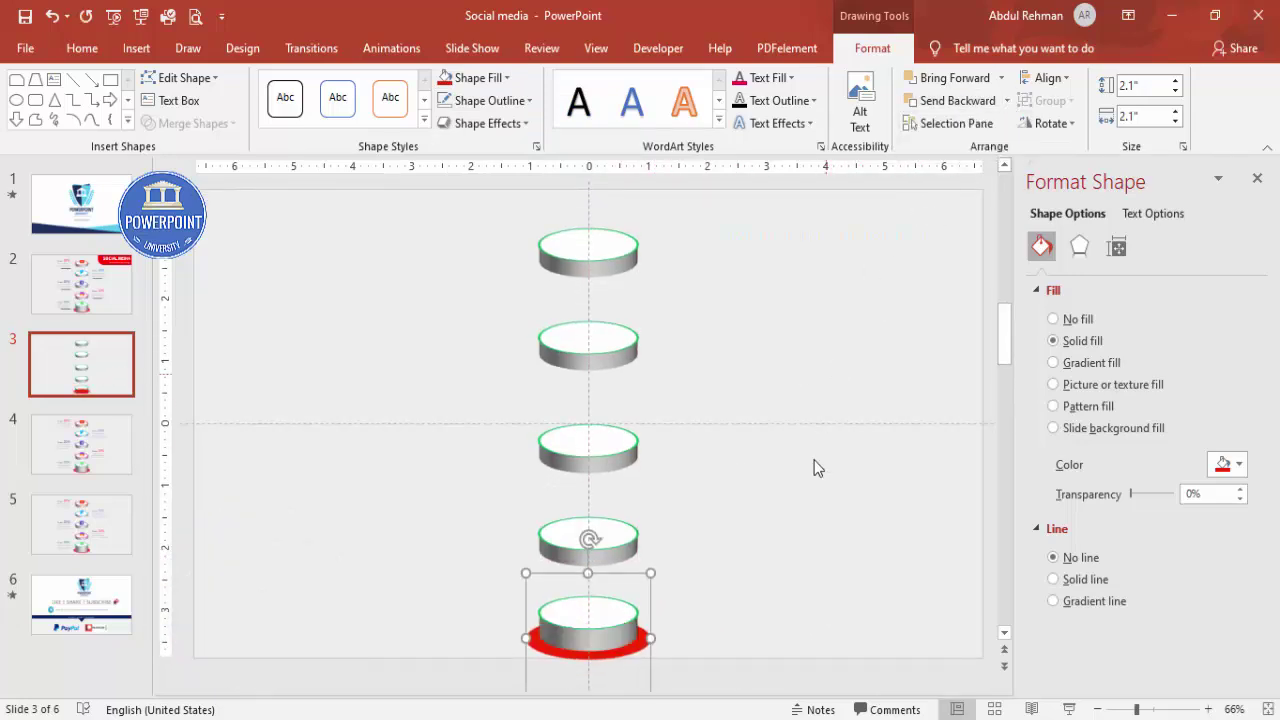
click(720, 590)
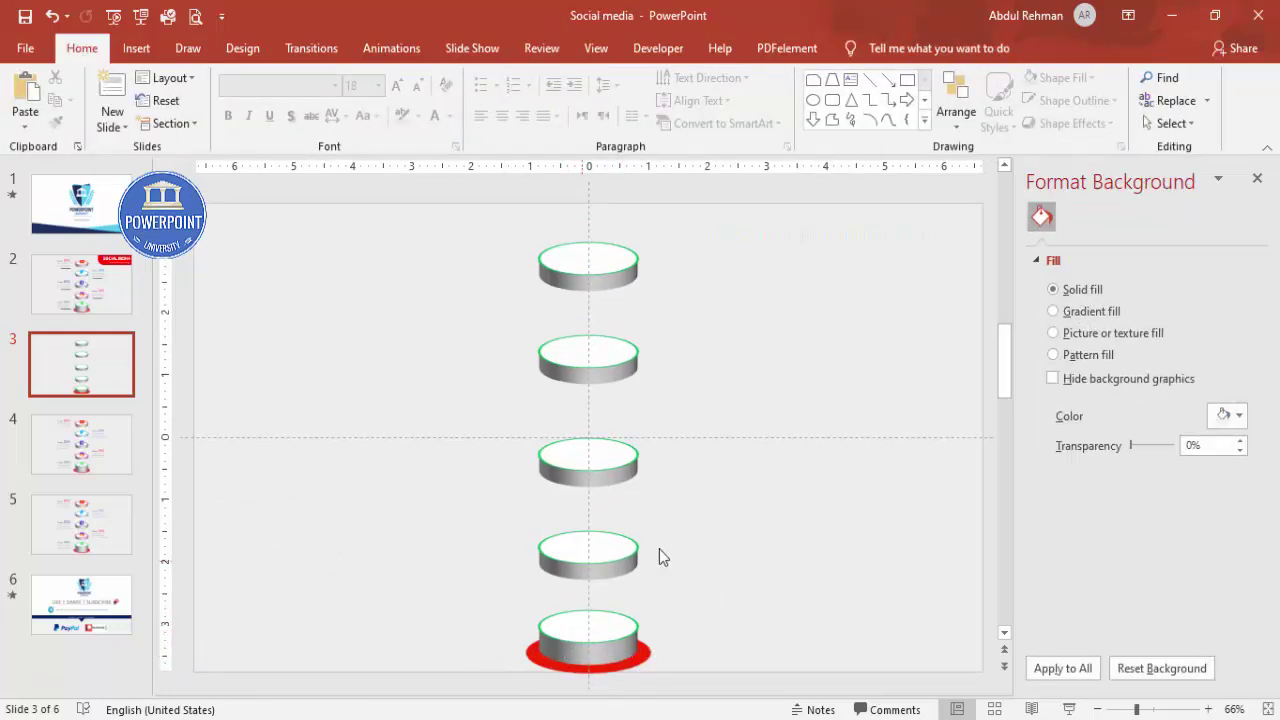
Step: Nudge the whole disc column, with its red base, slightly upward
drag(700, 692, 497, 155)
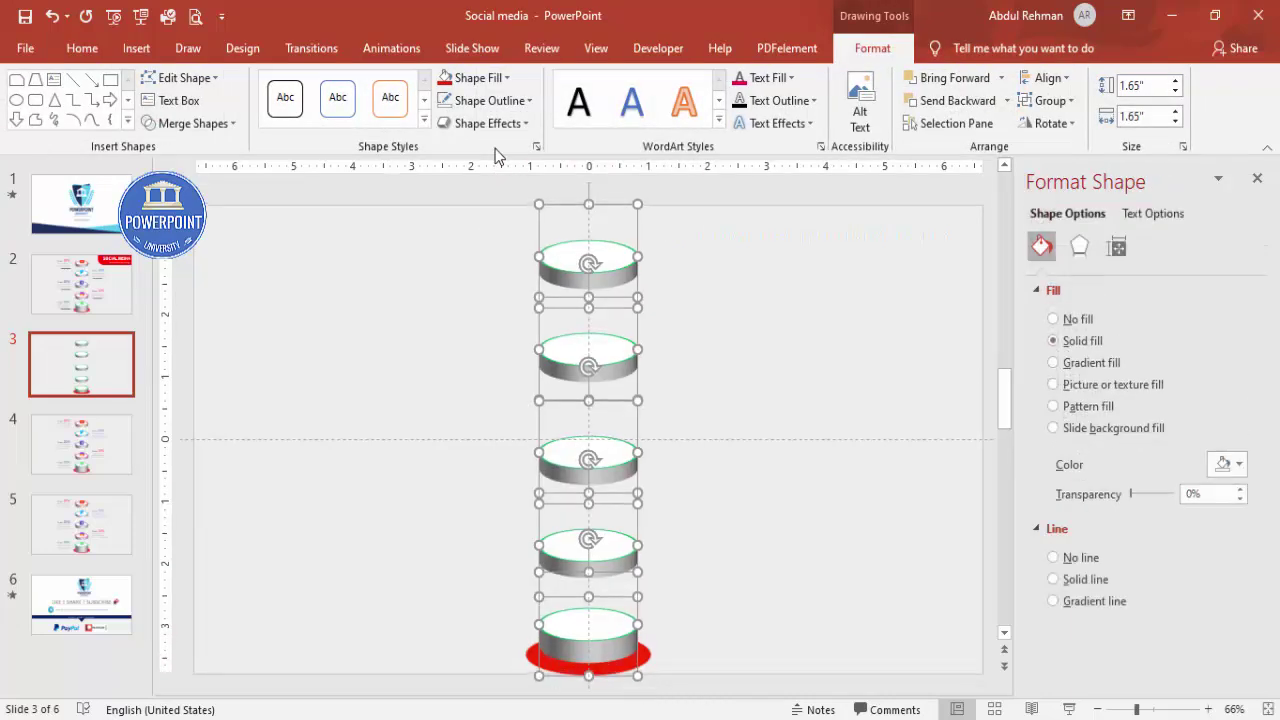
key(ctrl+Up)
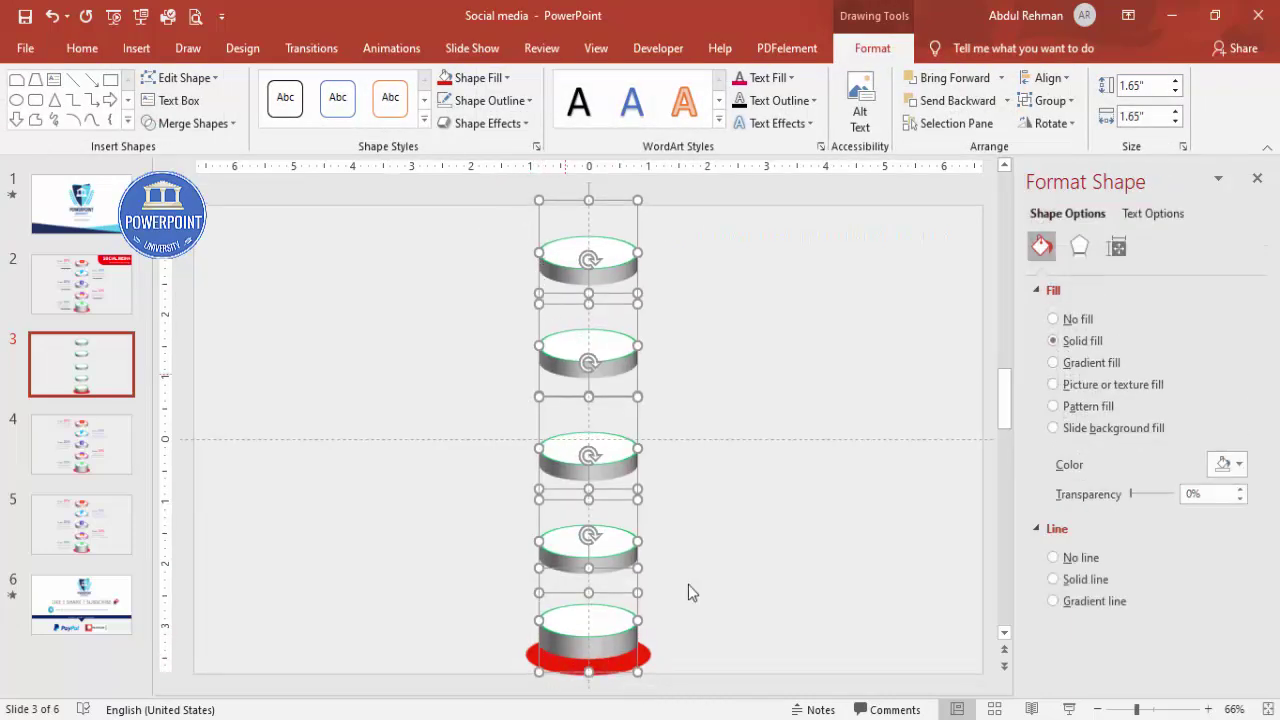
scroll(655, 668, down, 1)
click(648, 660)
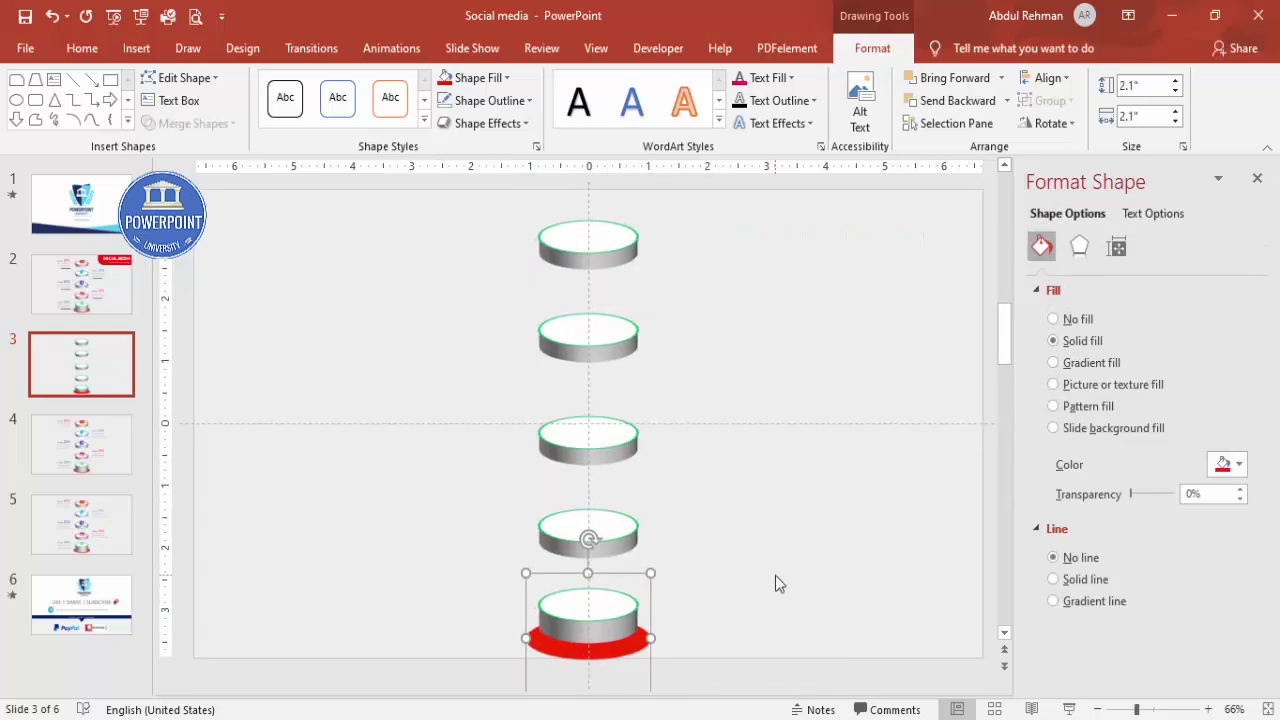
click(746, 509)
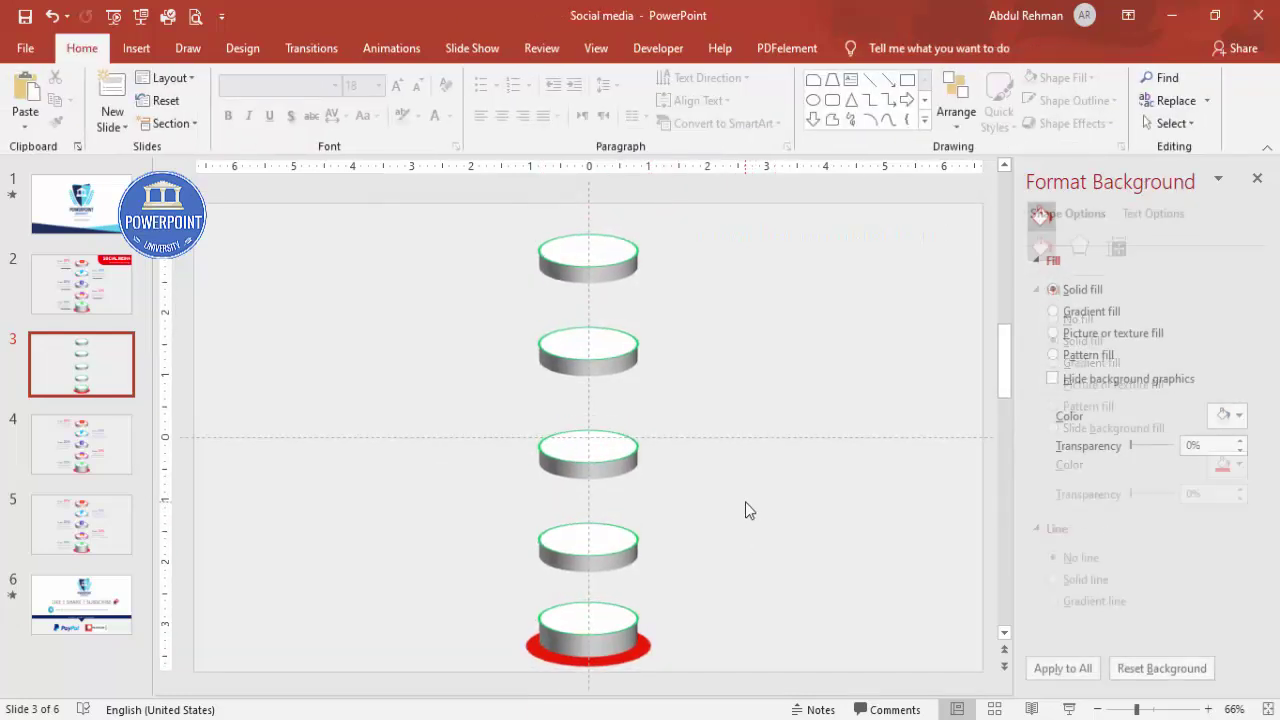
click(597, 48)
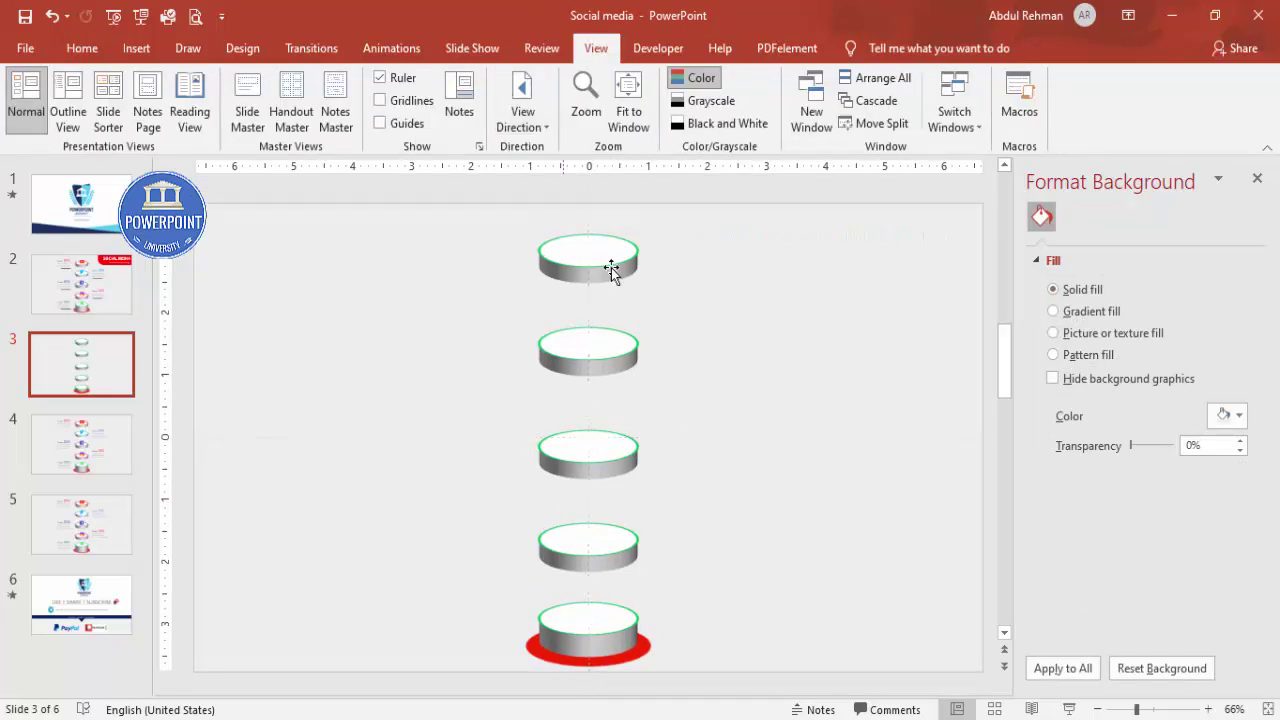
Step: Give the fourth disc a light blue outline and the third disc a purple outline
click(605, 541)
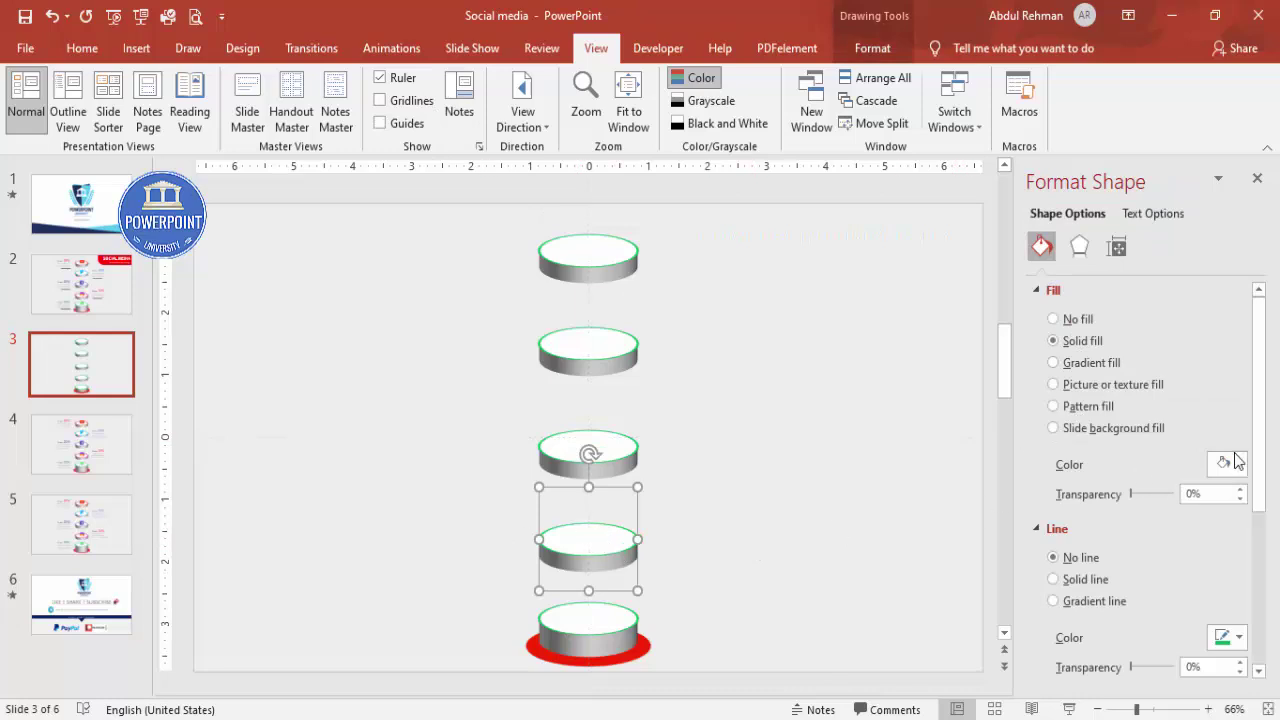
scroll(1200, 450, down, 4)
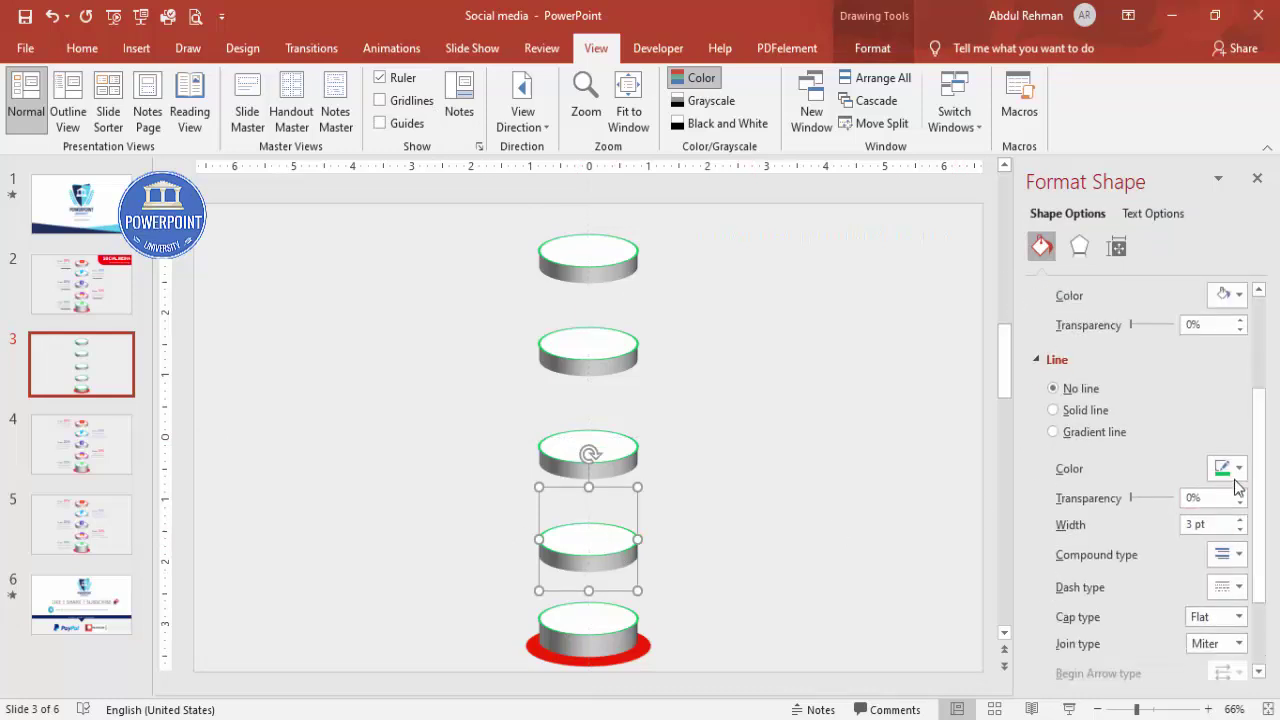
click(1237, 468)
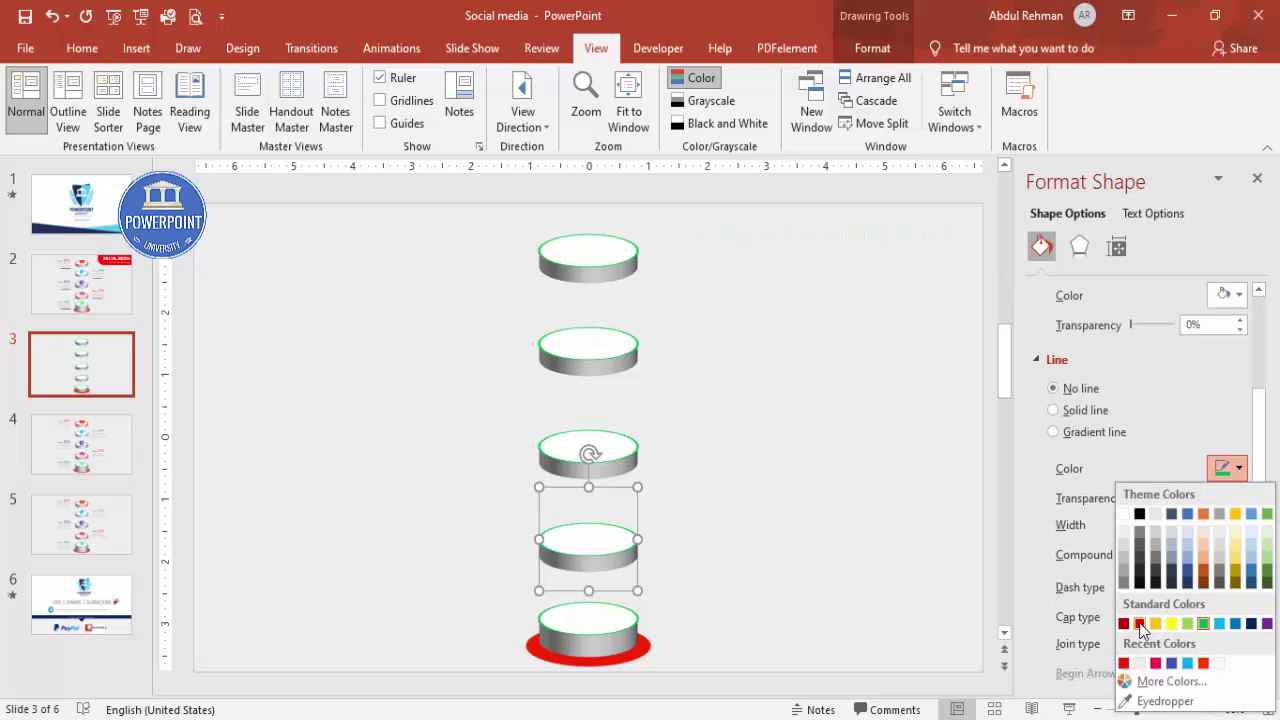
click(1220, 624)
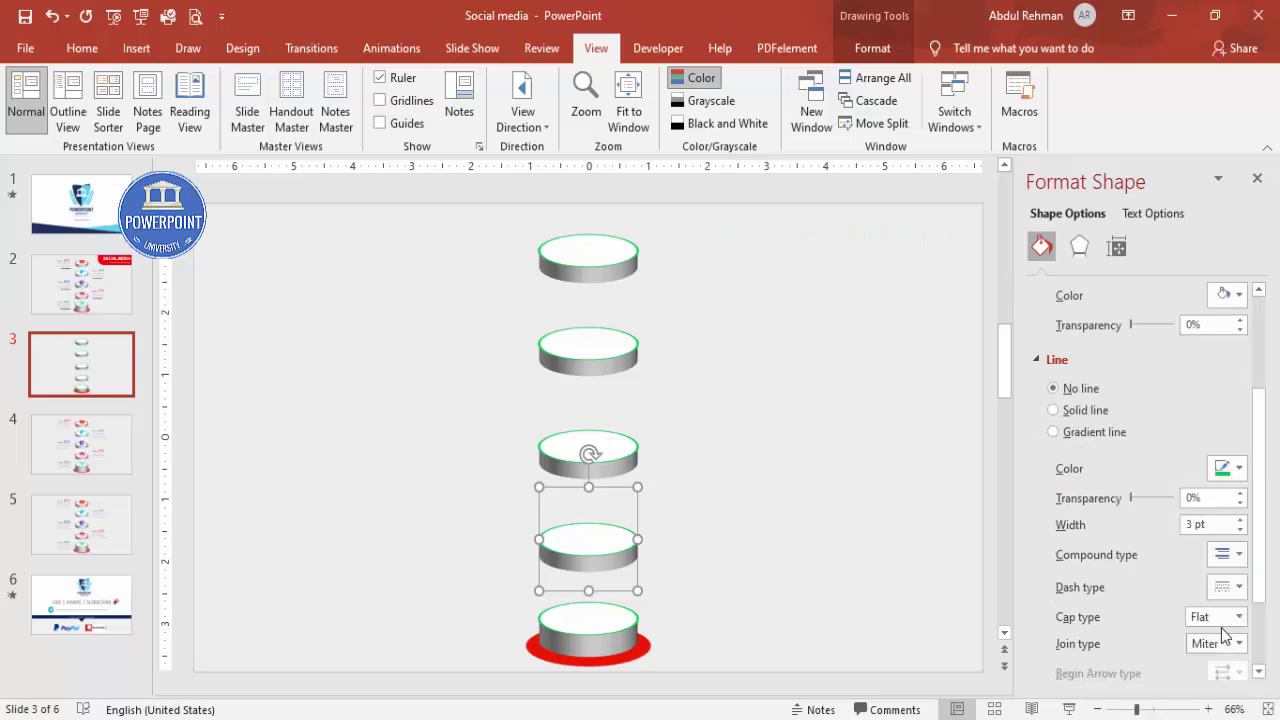
click(633, 449)
click(1238, 468)
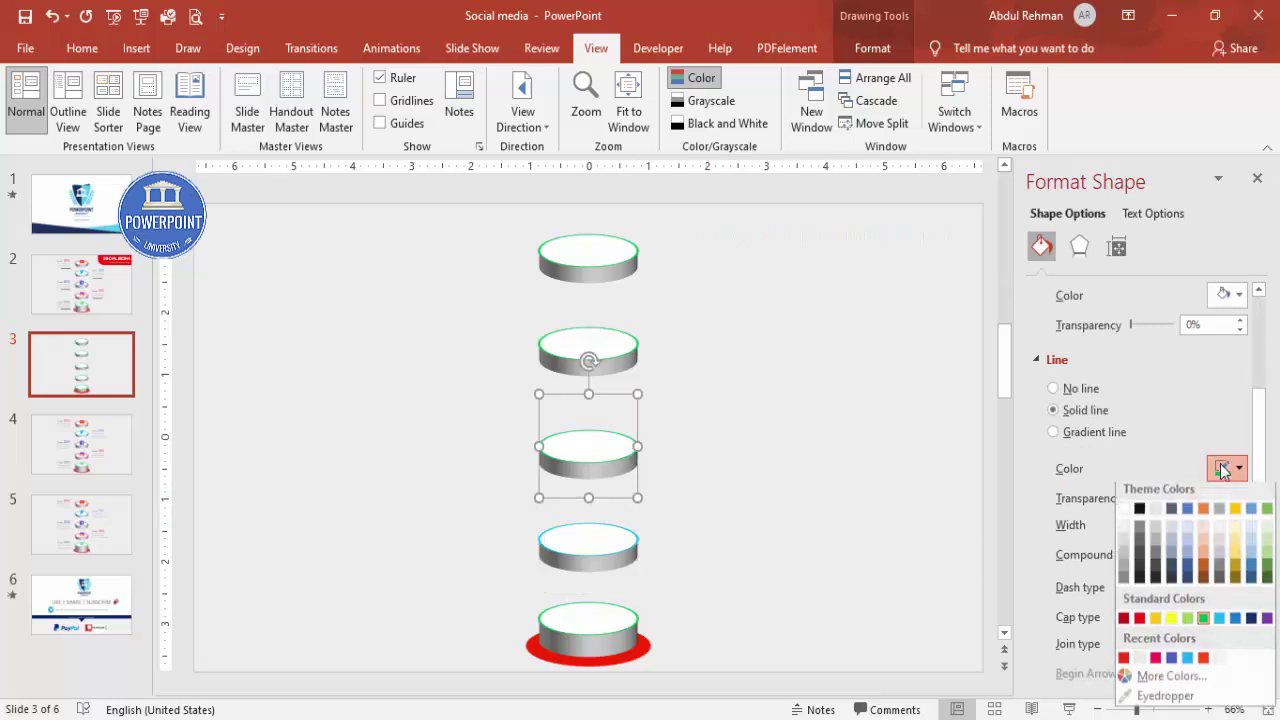
click(1267, 624)
Step: Give the second disc a dark gold outline and the top disc an orange outline
click(607, 342)
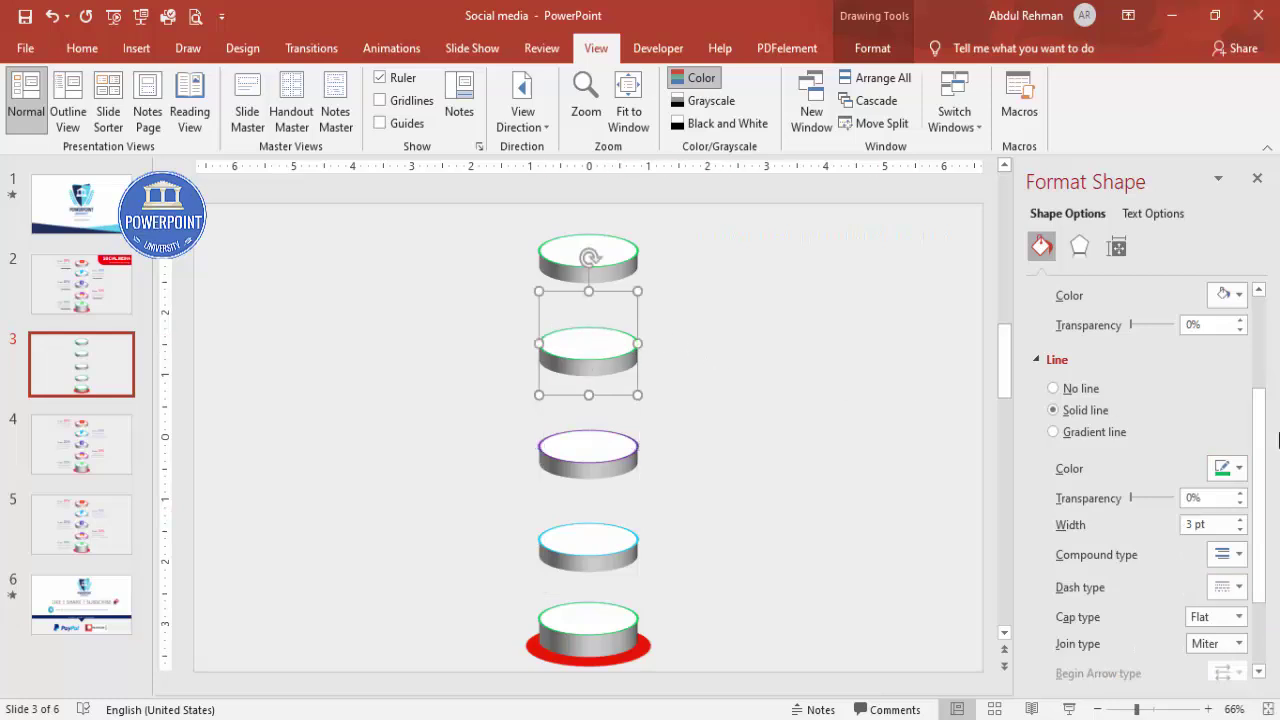
click(1238, 466)
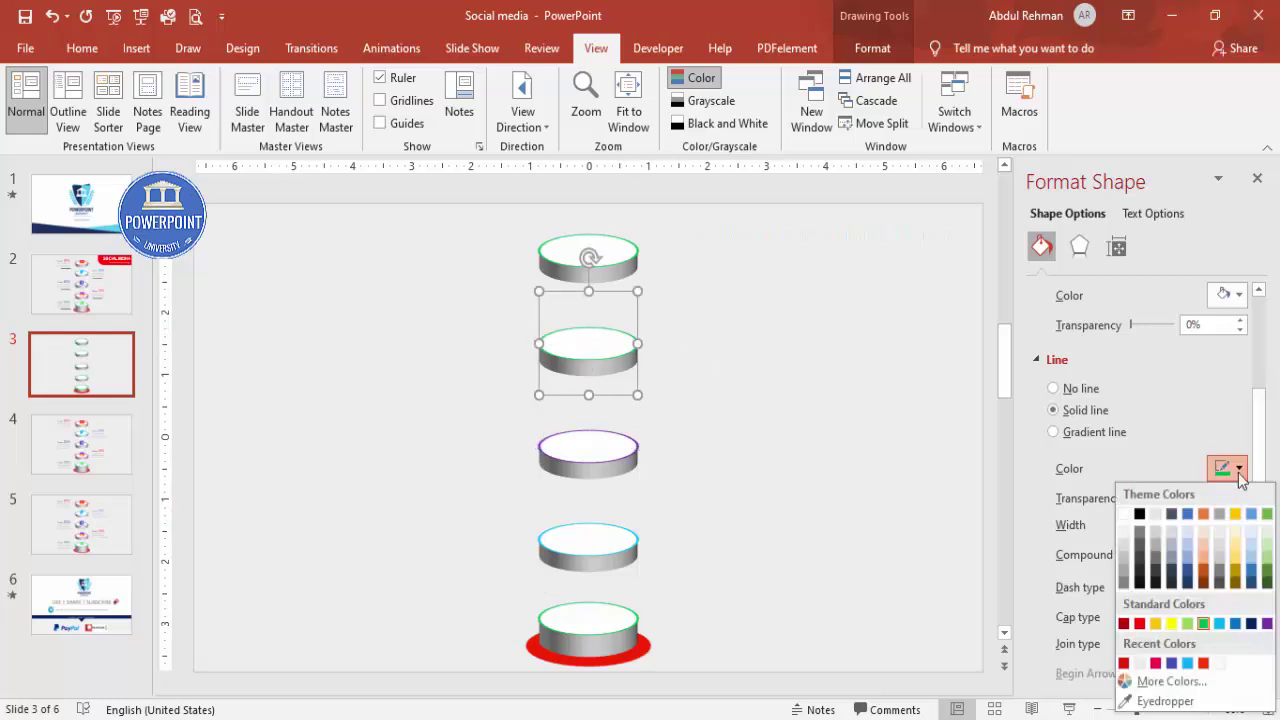
click(1232, 582)
click(615, 255)
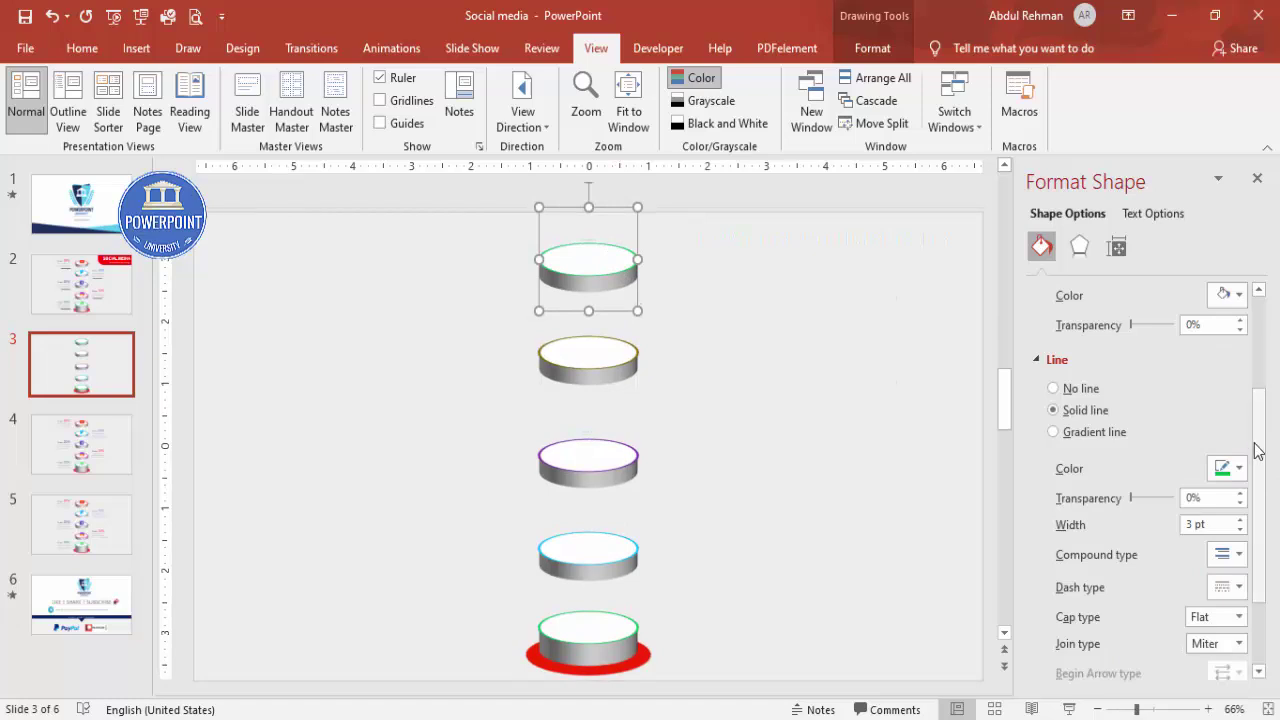
click(1238, 467)
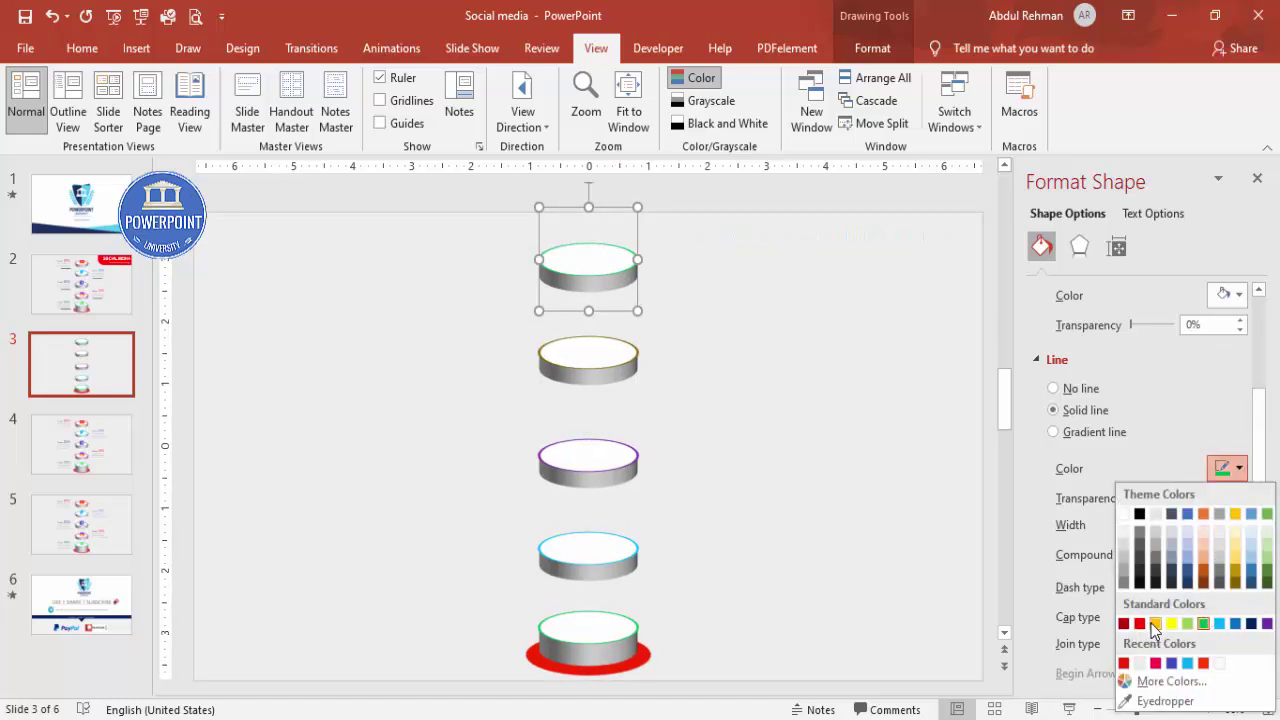
click(1154, 623)
click(843, 453)
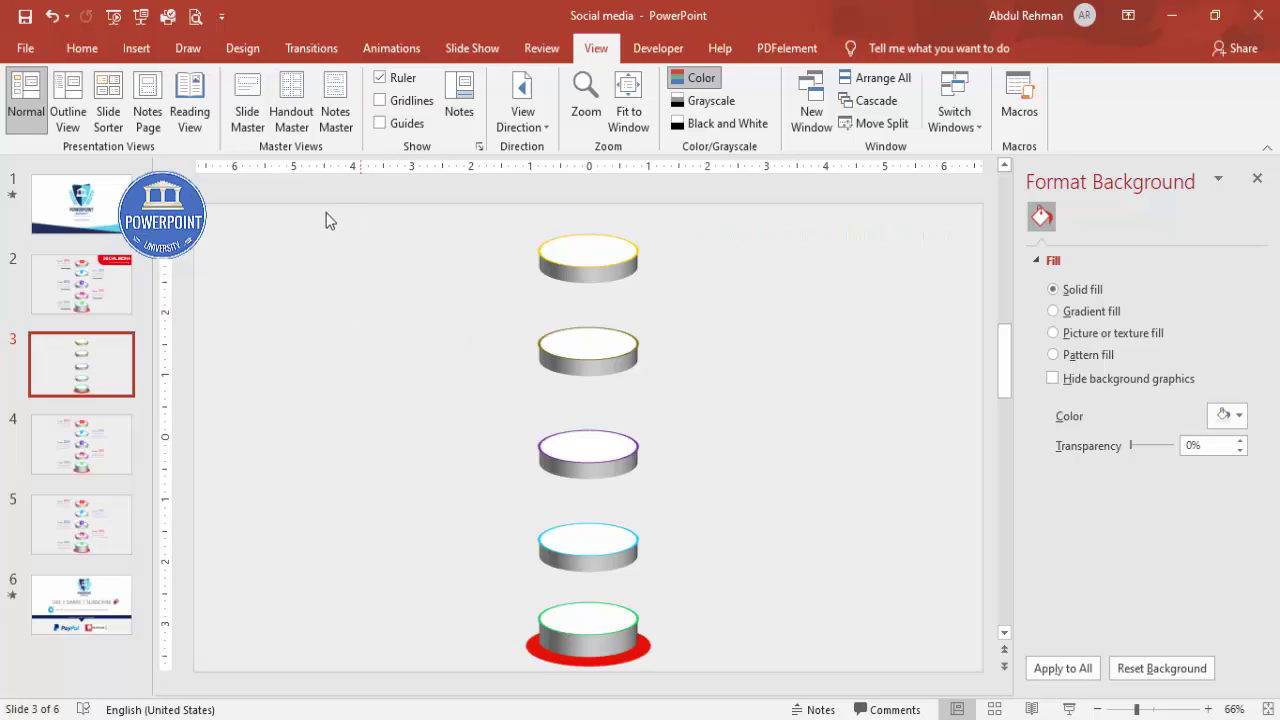
Step: Search the Start menu and launch the Pichon icon app
click(134, 50)
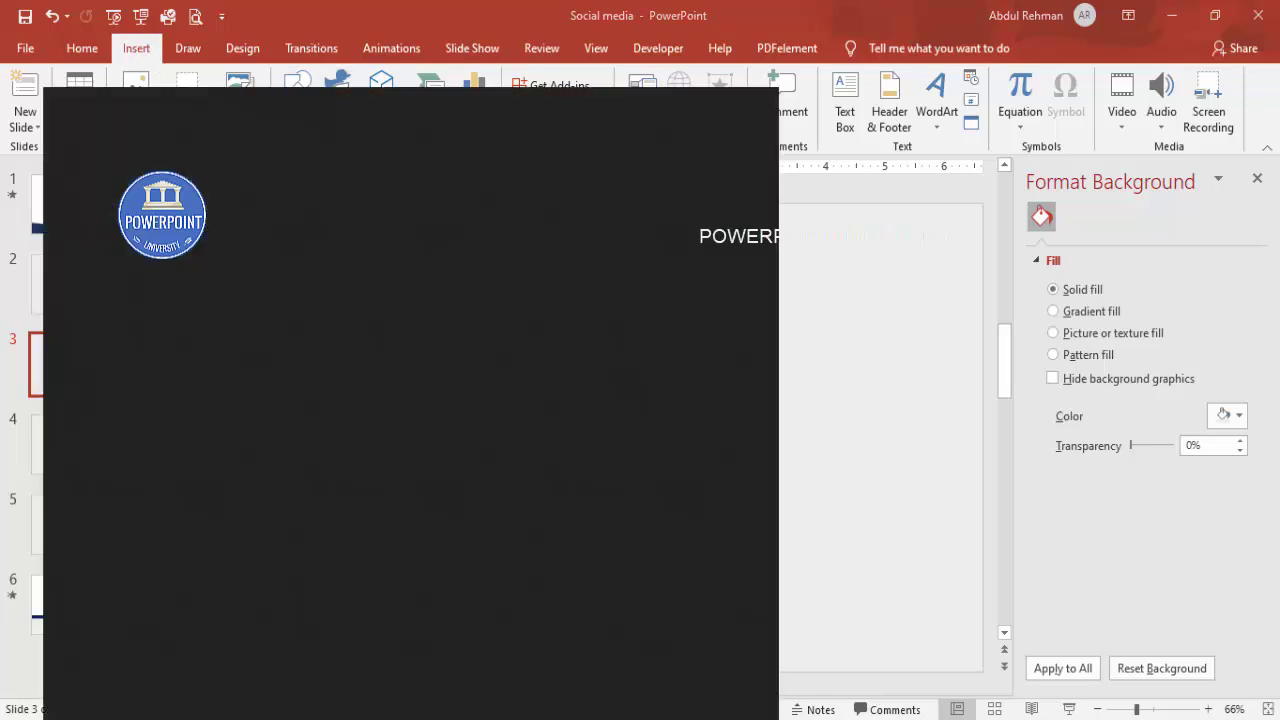
text(pitch)
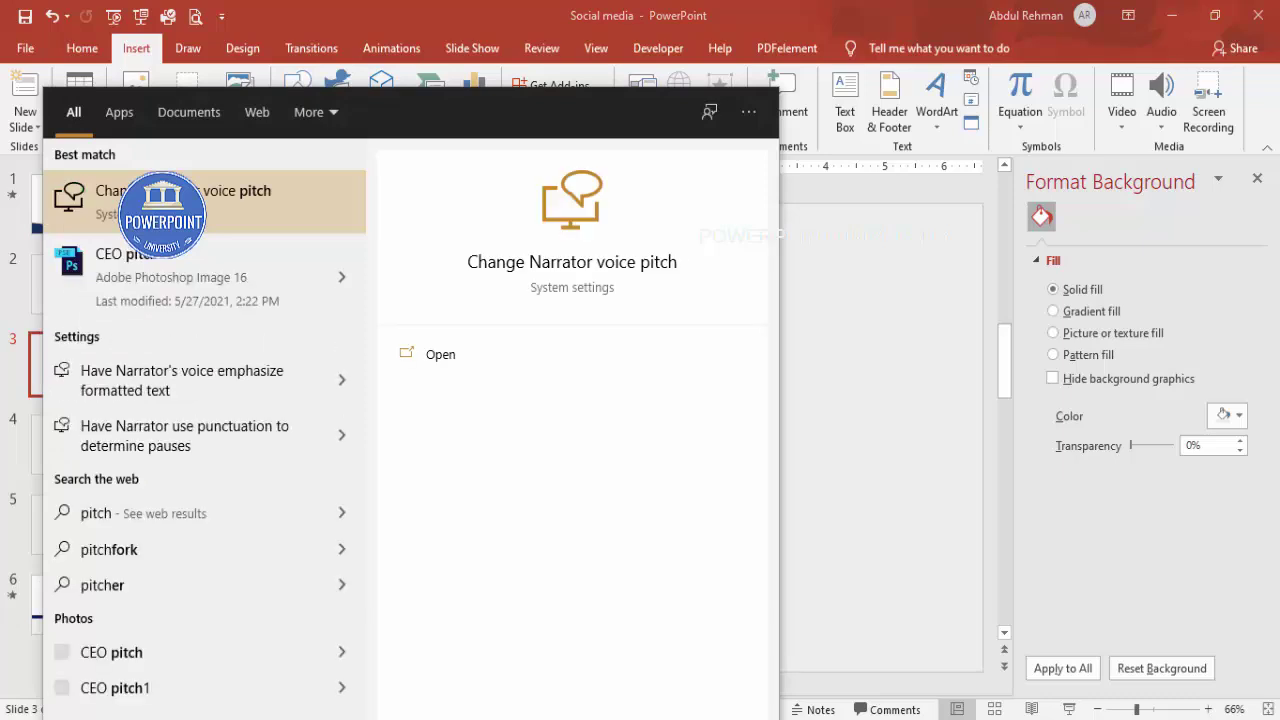
key(BackSpace)
key(BackSpace)
key(BackSpace)
key(BackSpace)
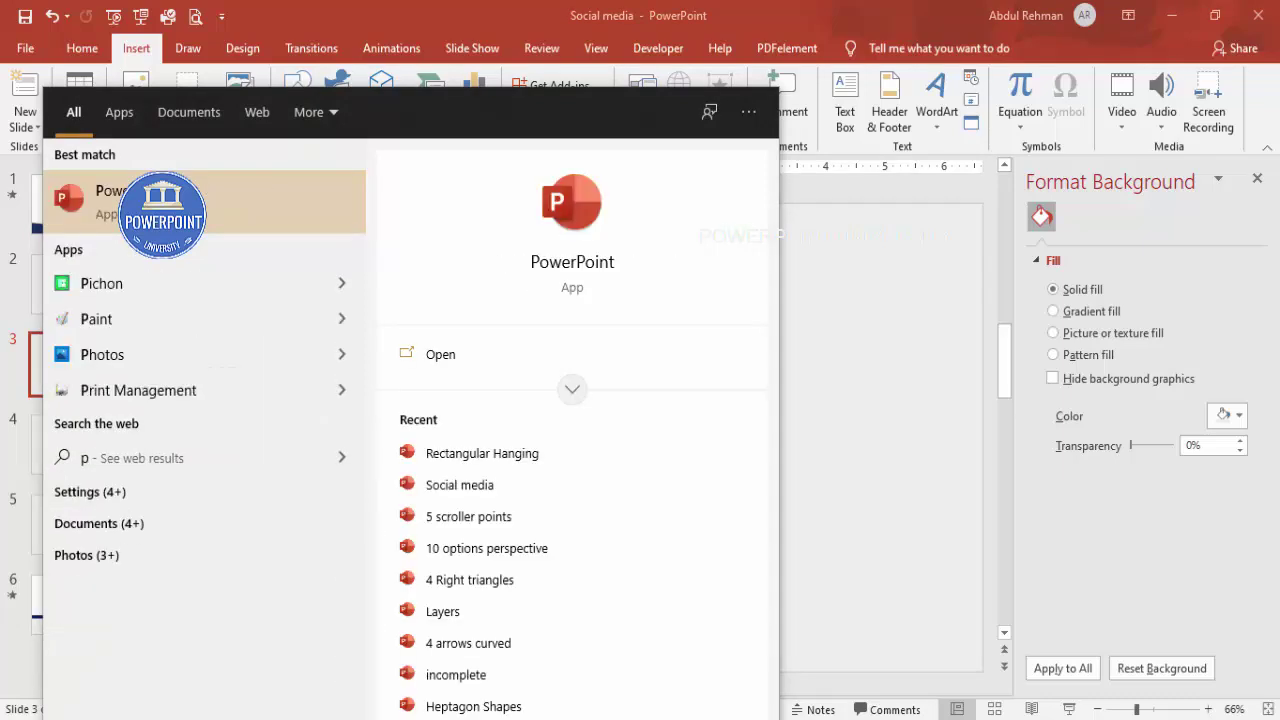
click(122, 286)
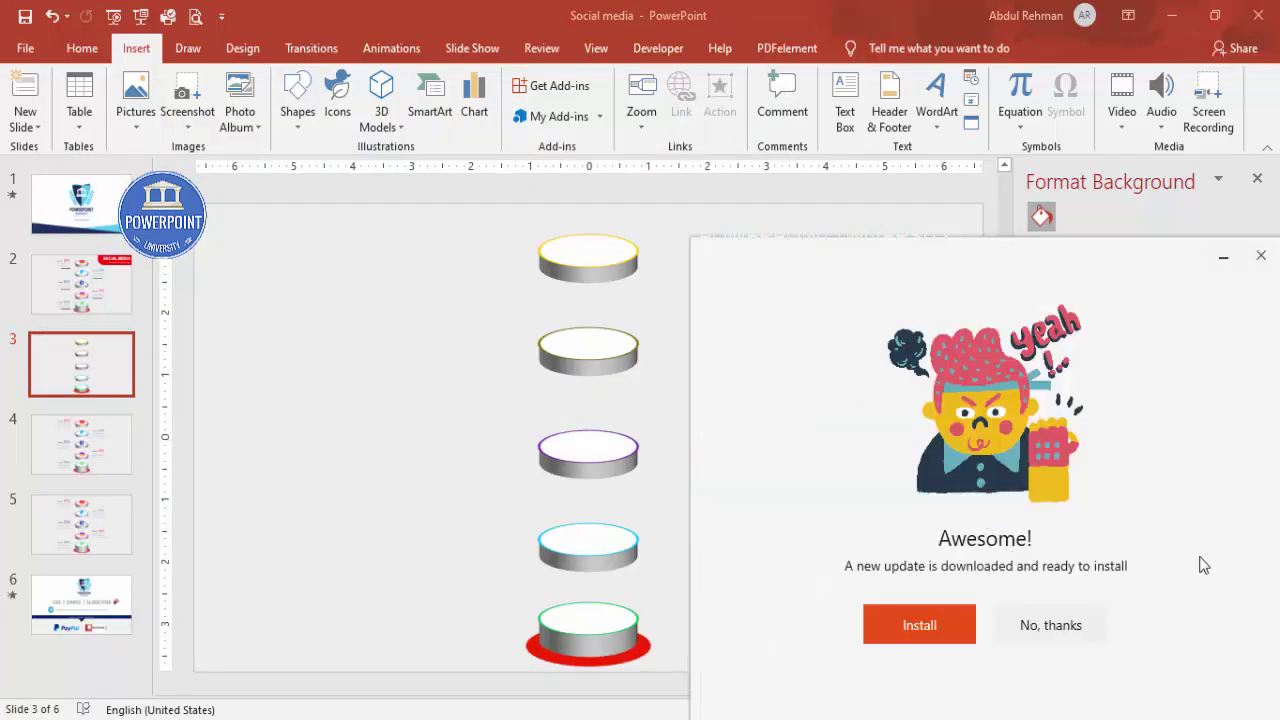
Step: Skip the Pichon update and drag Facebook, Instagram, WhatsApp, Twitter and YouTube icons onto the slide
click(1050, 625)
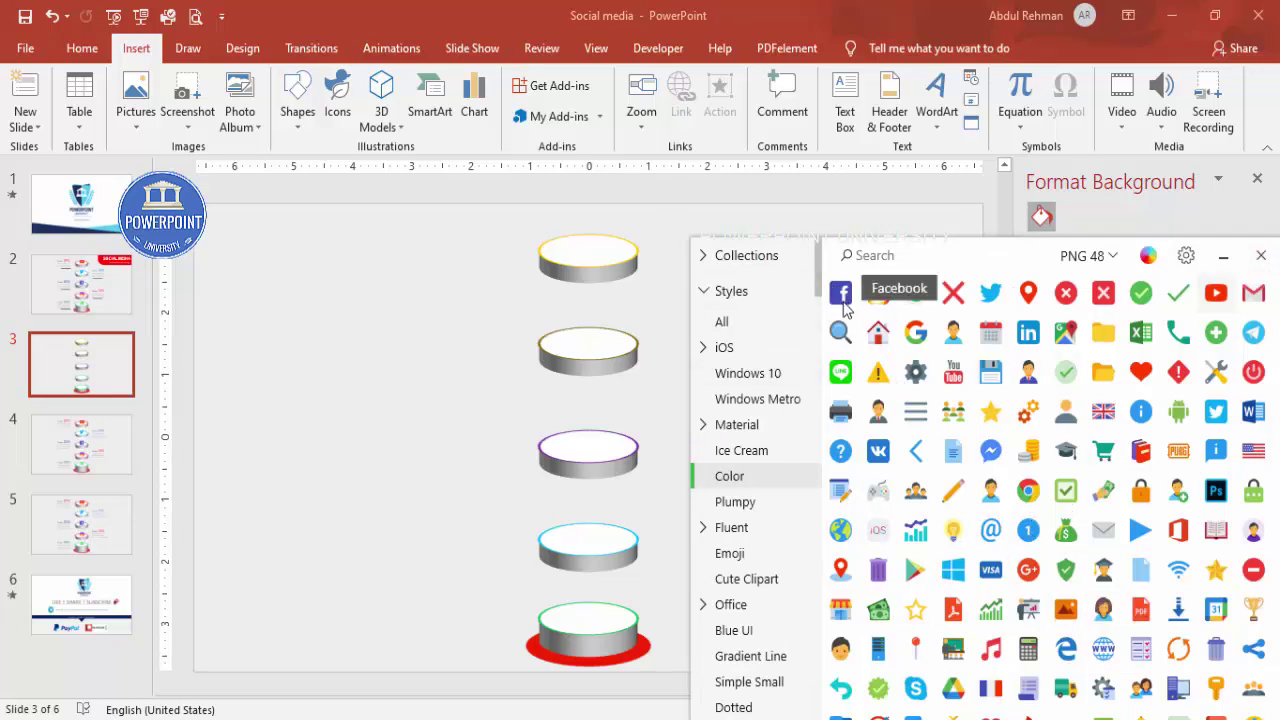
drag(604, 298, 588, 438)
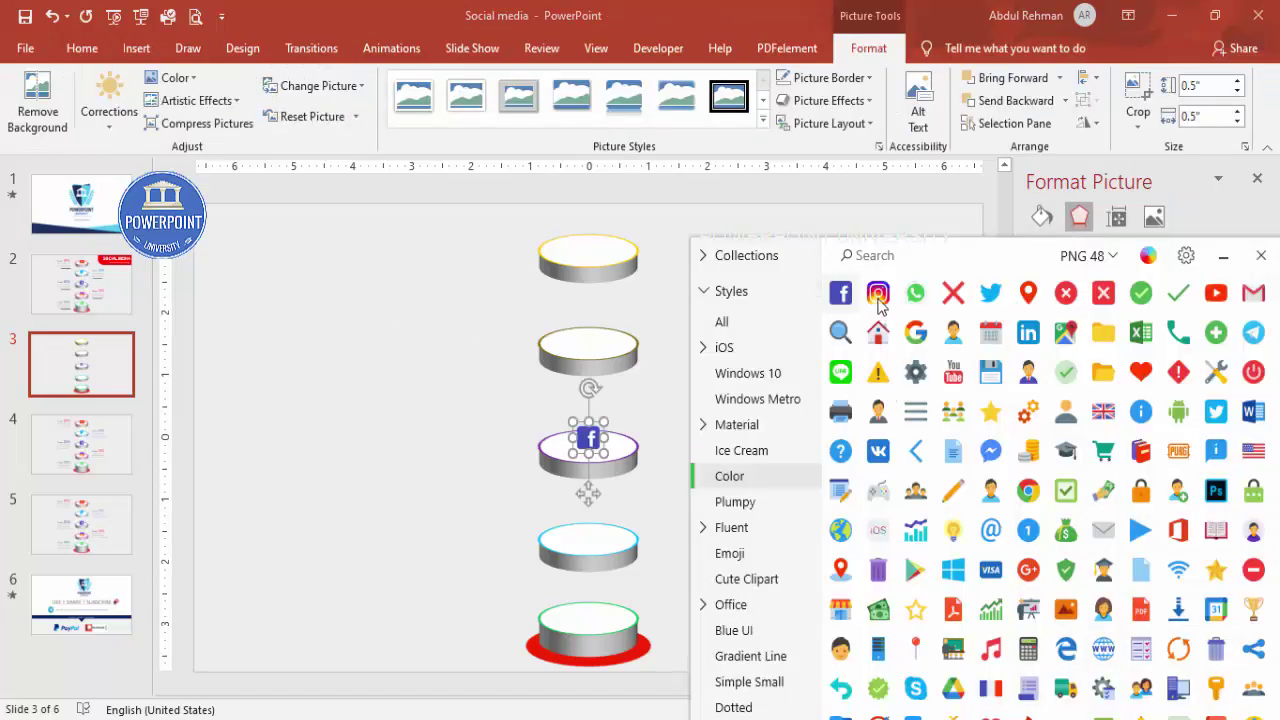
drag(878, 293, 540, 350)
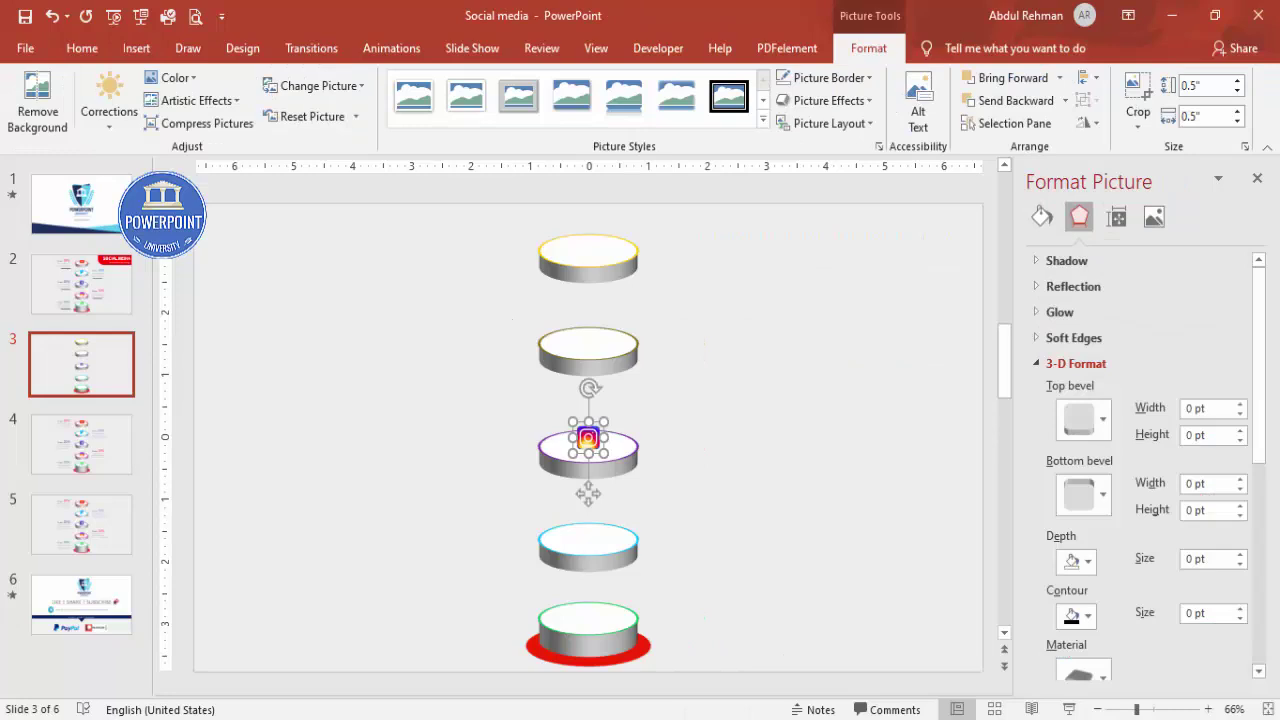
drag(915, 293, 530, 355)
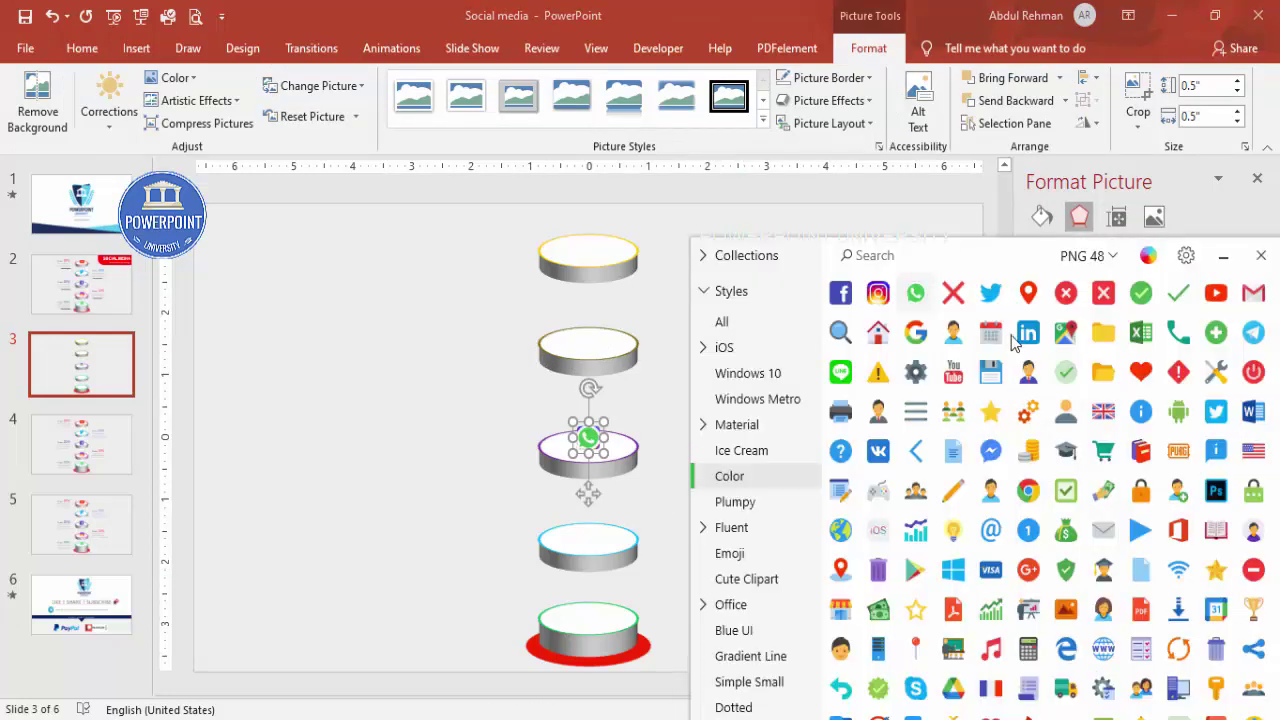
drag(995, 305, 556, 350)
drag(1211, 300, 442, 340)
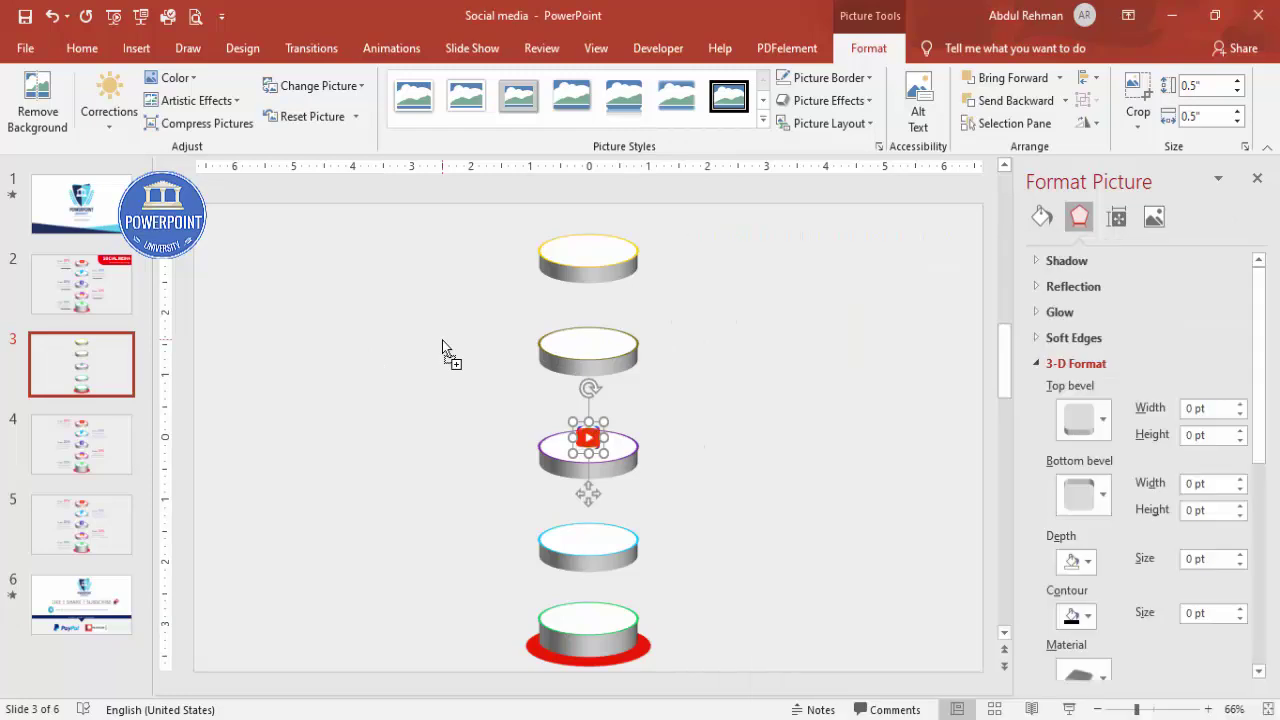
Step: Spread the icons over the discs, YouTube to Instagram top to bottom, and select all five
click(662, 442)
drag(588, 437, 591, 340)
drag(588, 437, 587, 616)
shift+click(591, 538)
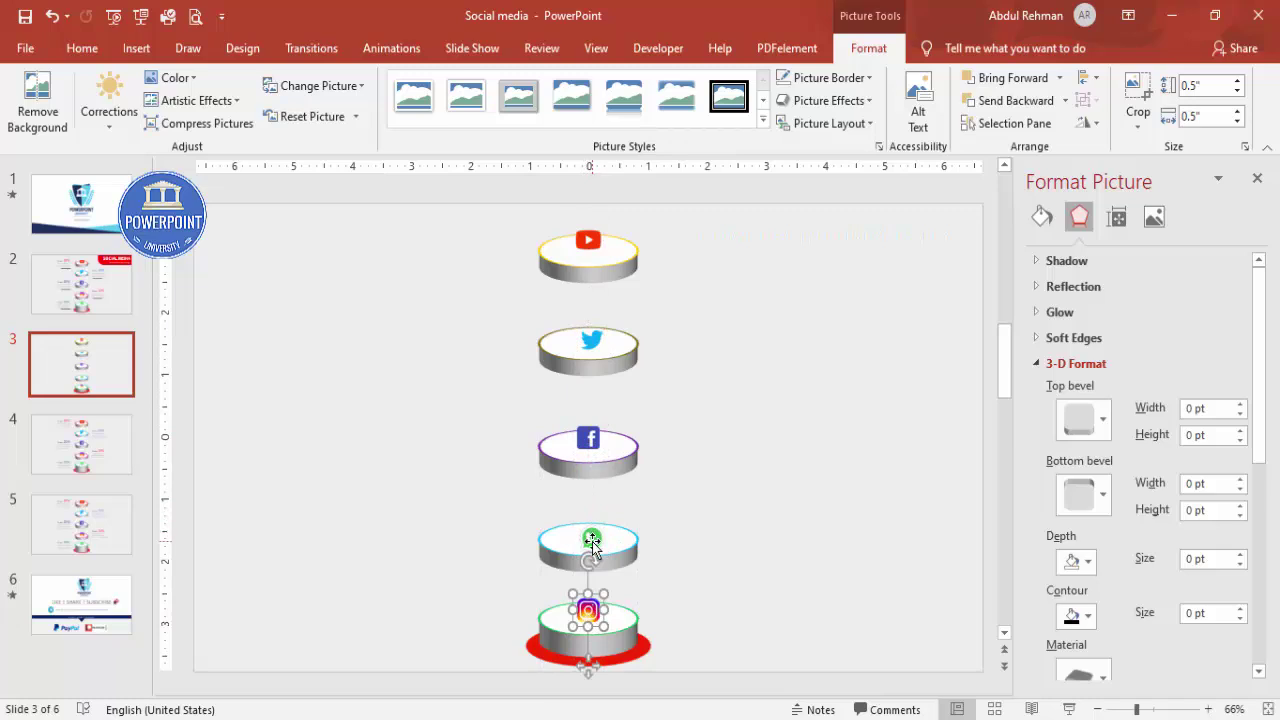
shift+click(587, 432)
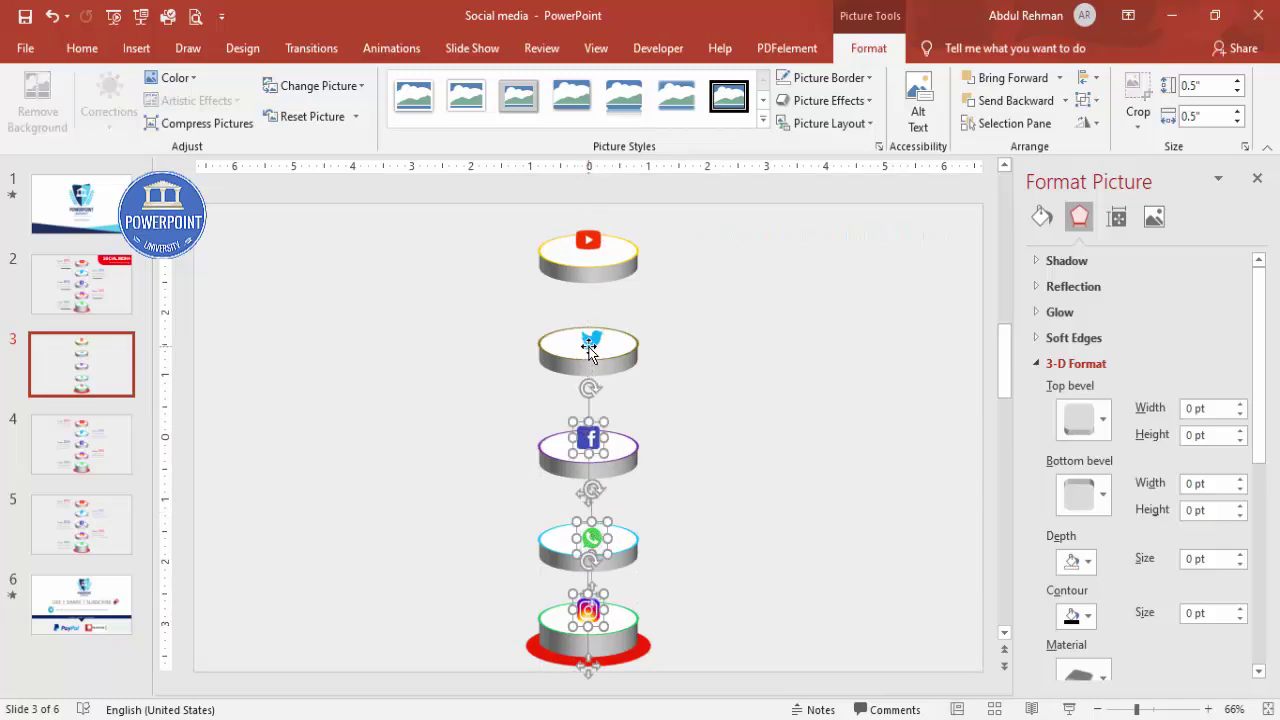
shift+click(590, 342)
shift+click(589, 240)
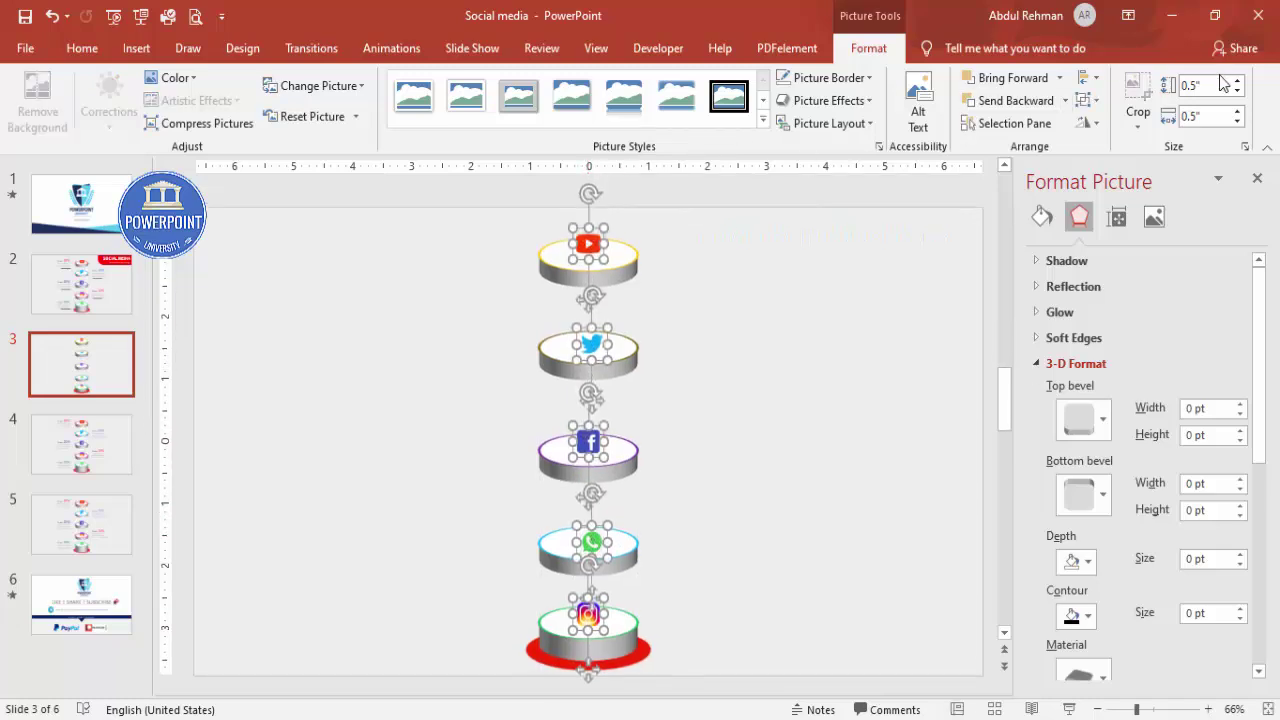
Step: Resize the five icons to 0.7" and realign them over their discs
click(1213, 87)
text(.7)
key(Return)
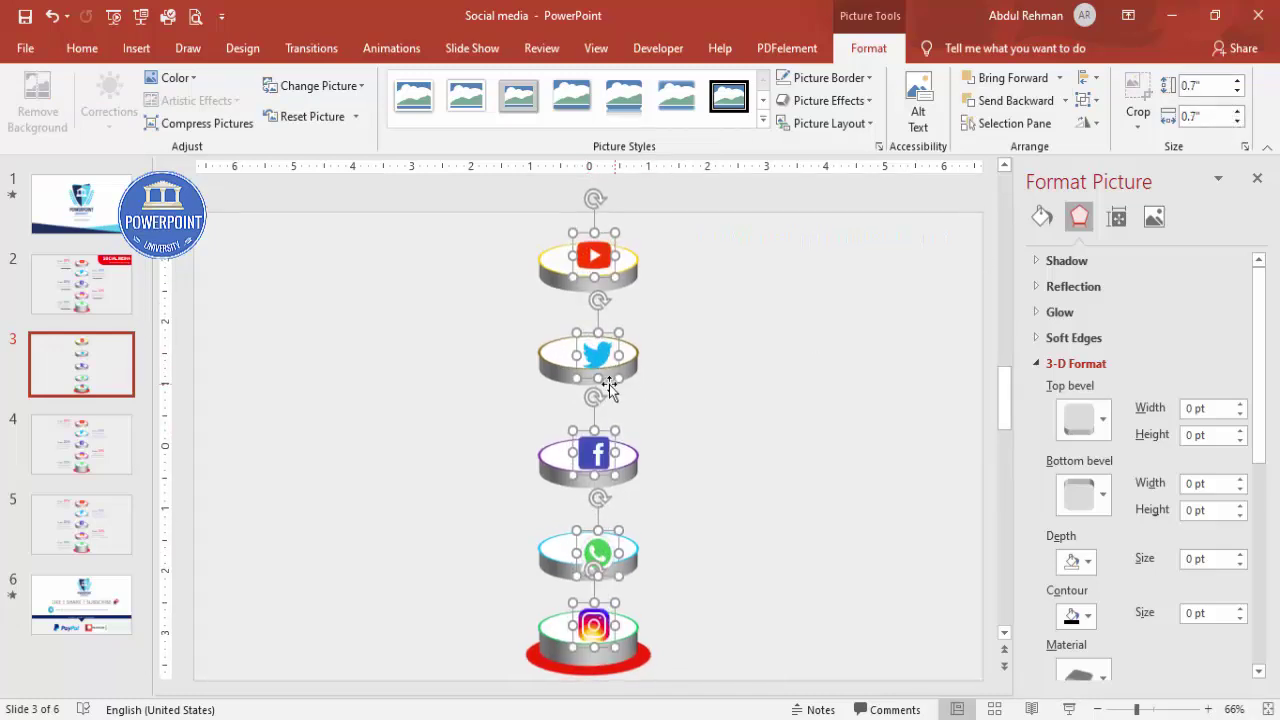
drag(605, 435, 593, 431)
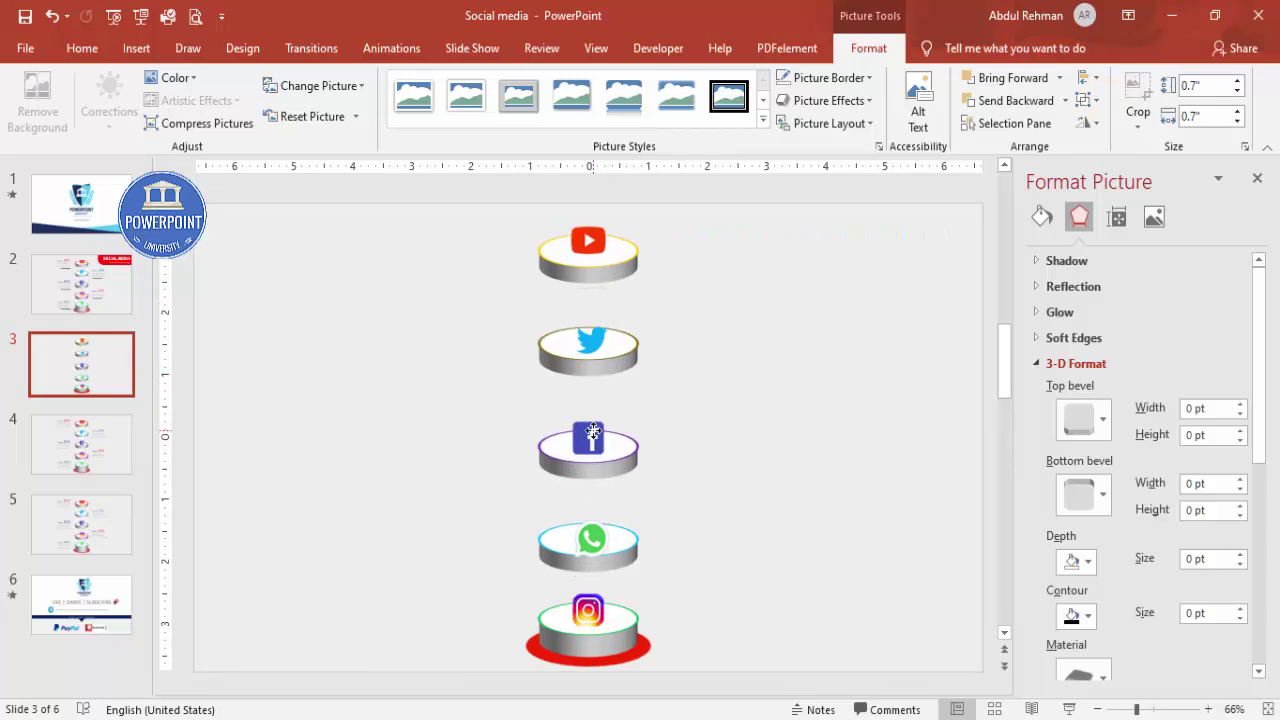
click(666, 531)
drag(590, 538, 591, 533)
click(642, 362)
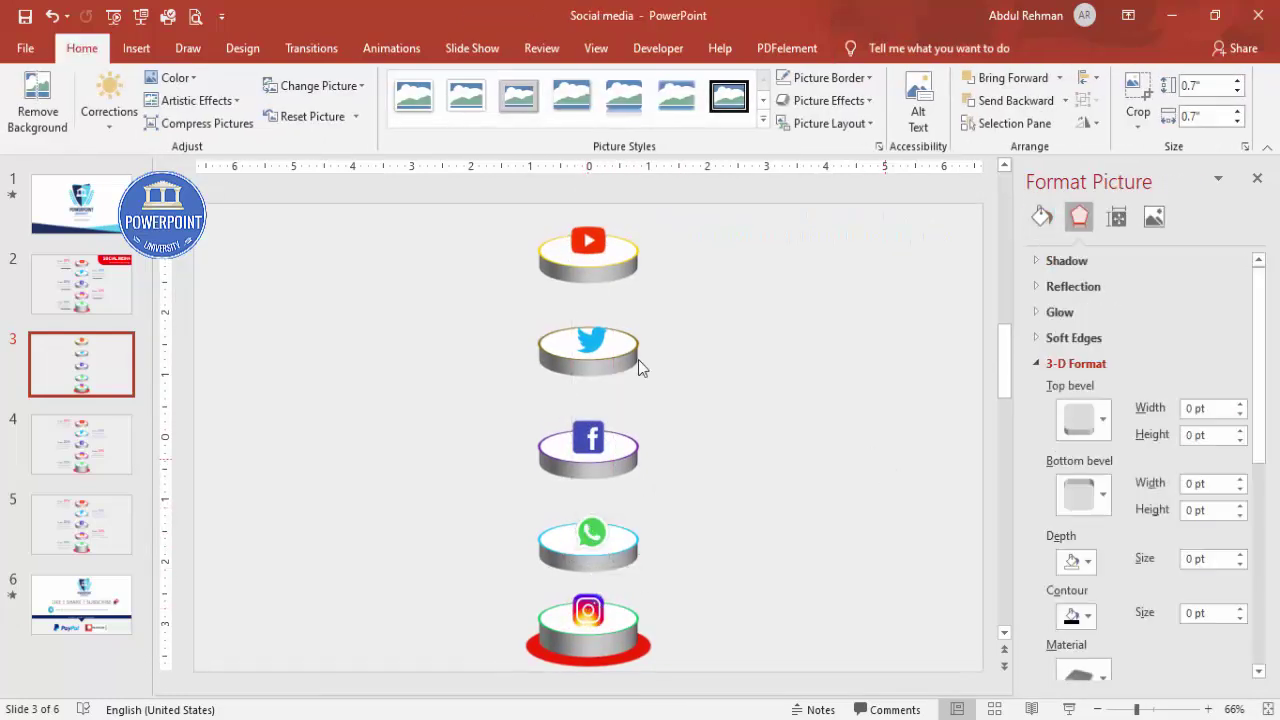
click(136, 48)
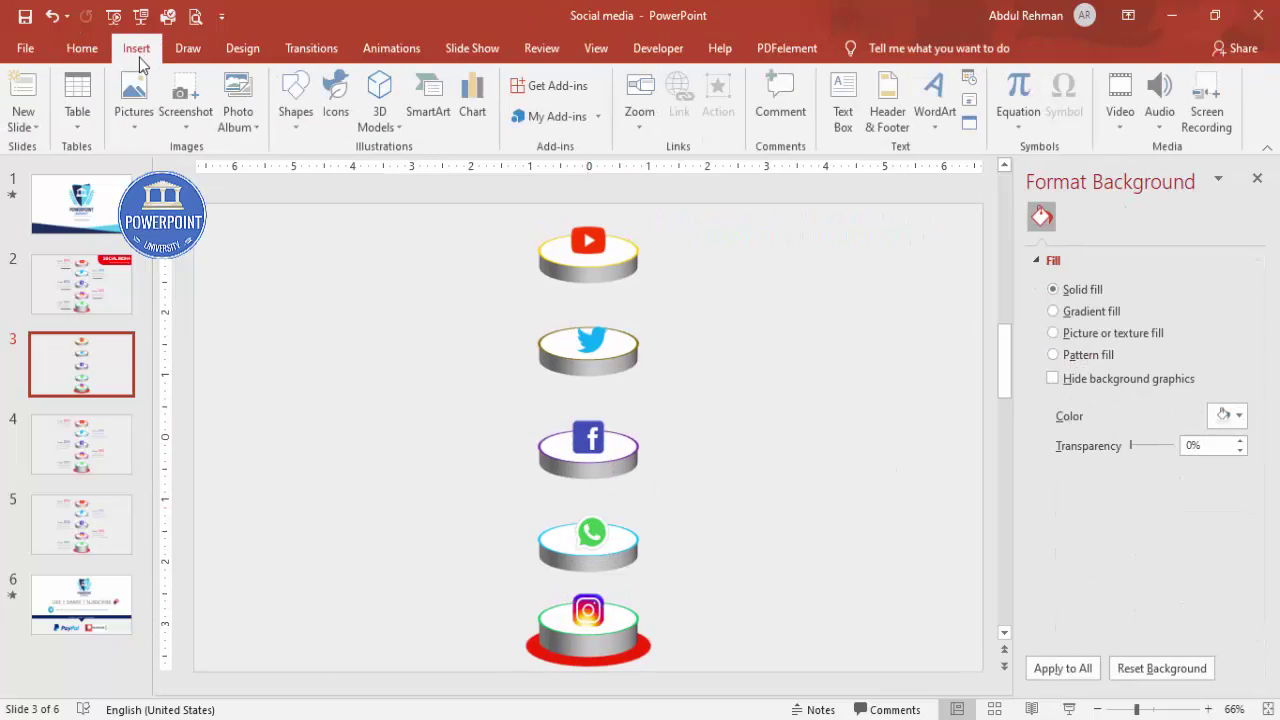
click(333, 104)
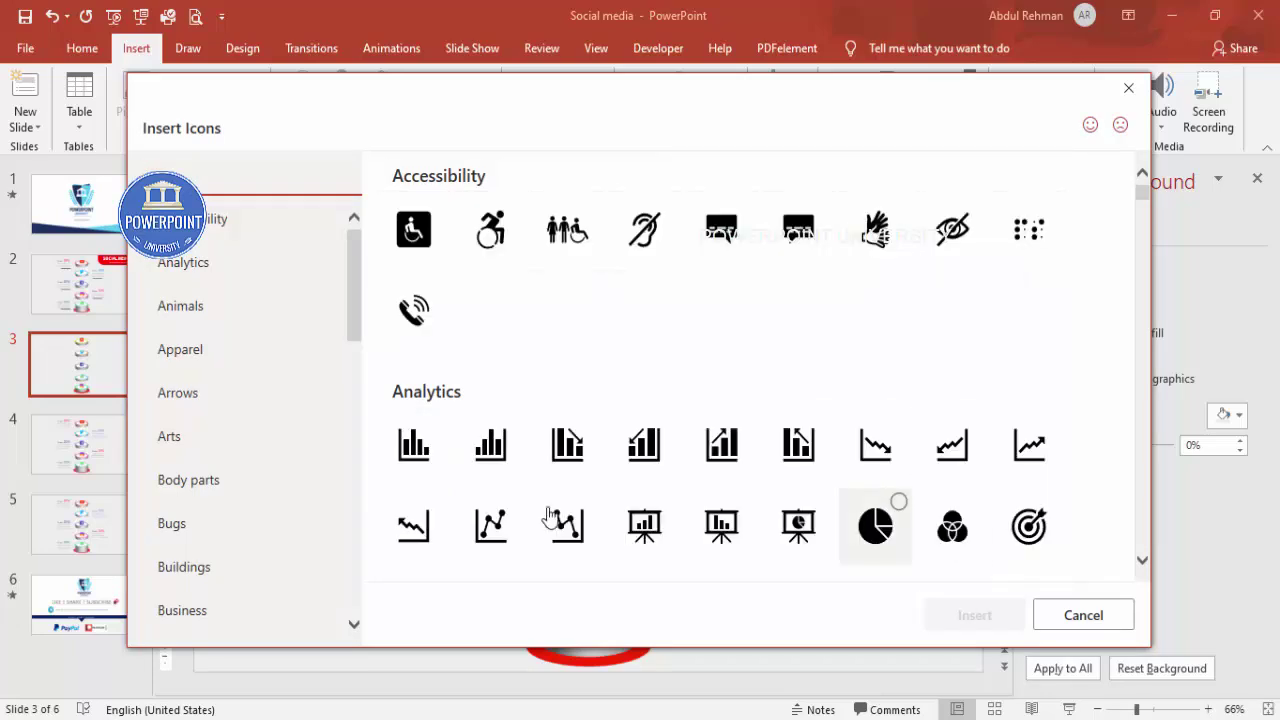
click(1083, 615)
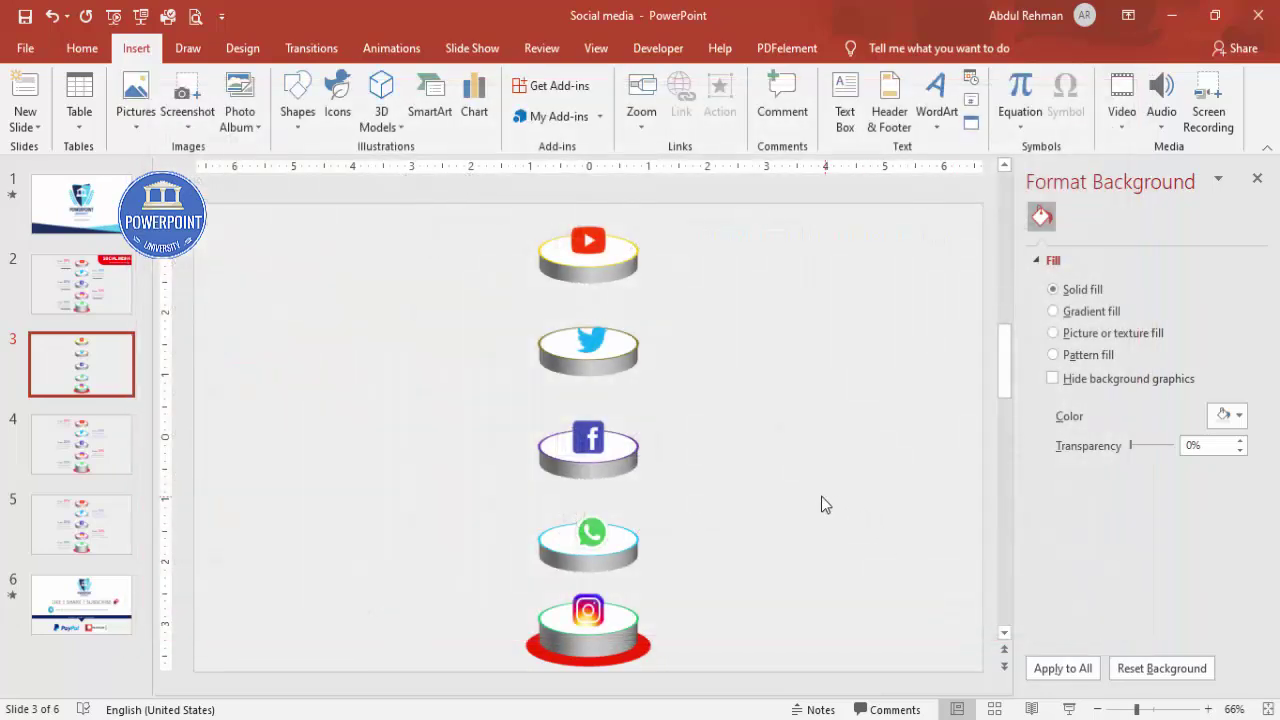
Step: Select the YouTube, Twitter, Facebook, WhatsApp and Instagram icons; apply Perspective: Upper Left shadow, distance 1 pt
click(588, 612)
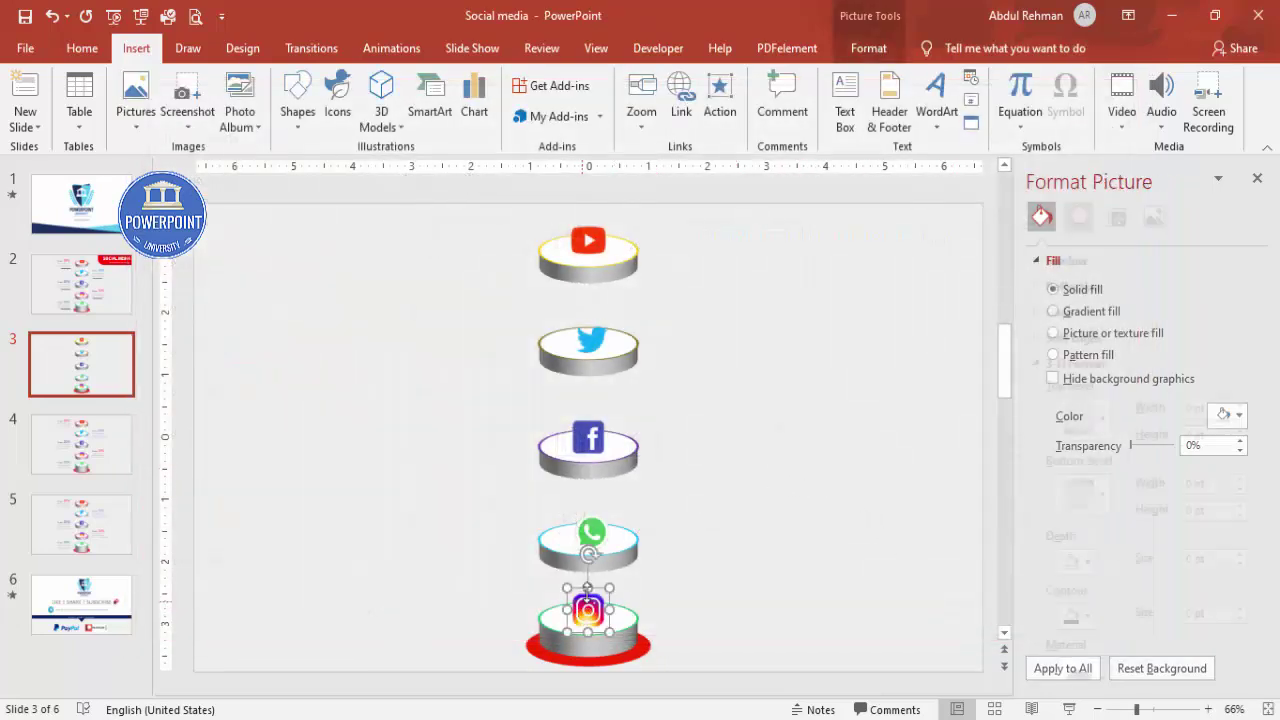
shift+click(591, 534)
shift+click(591, 422)
shift+click(585, 330)
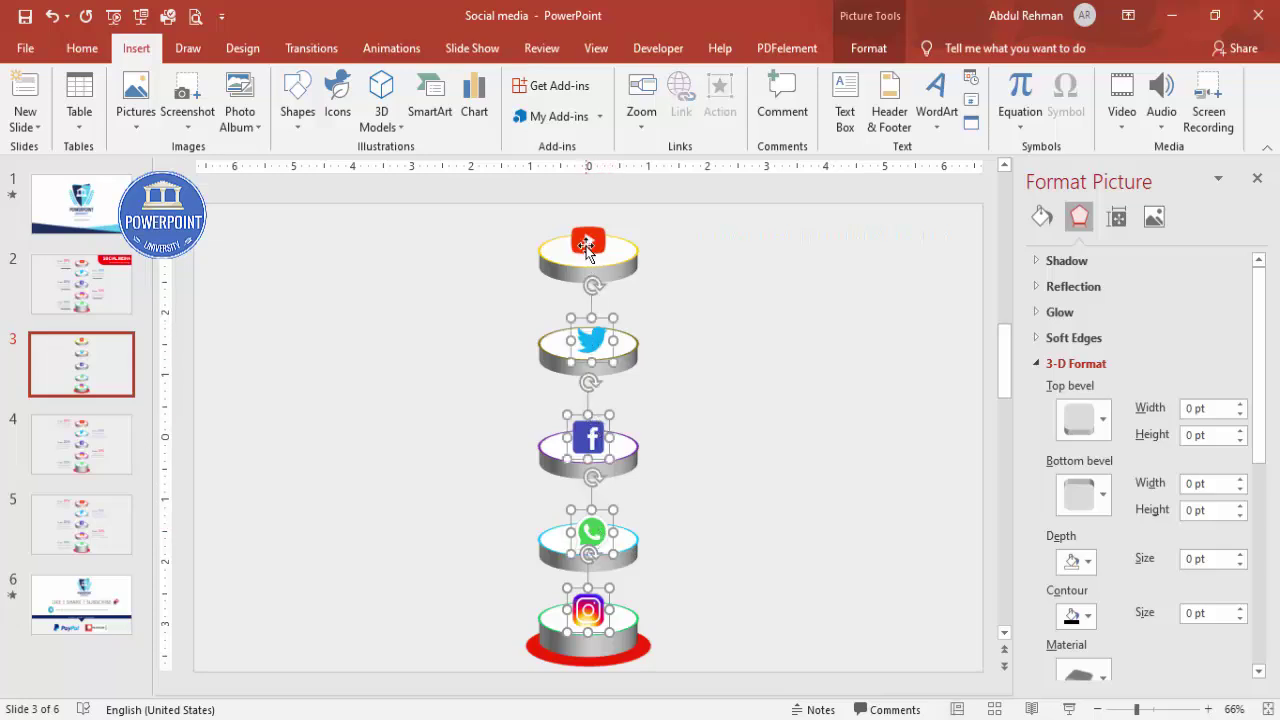
shift+click(588, 242)
click(1040, 260)
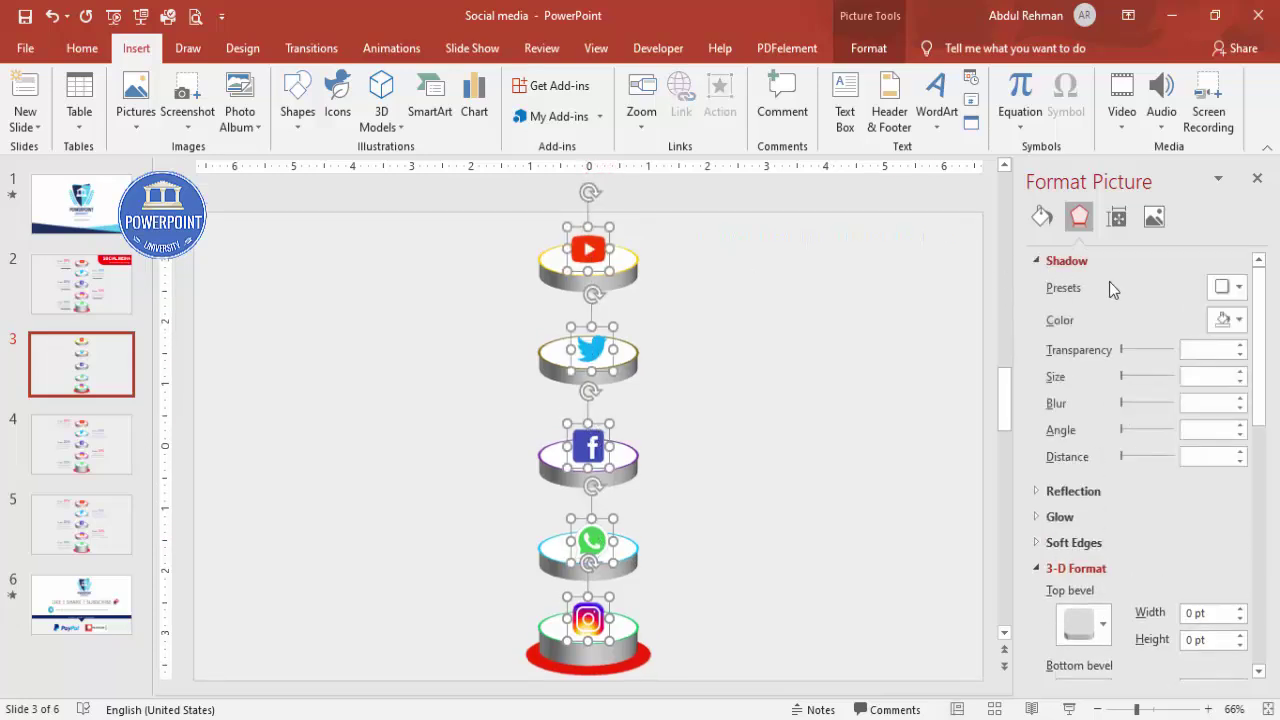
click(1232, 287)
drag(1268, 405, 1265, 535)
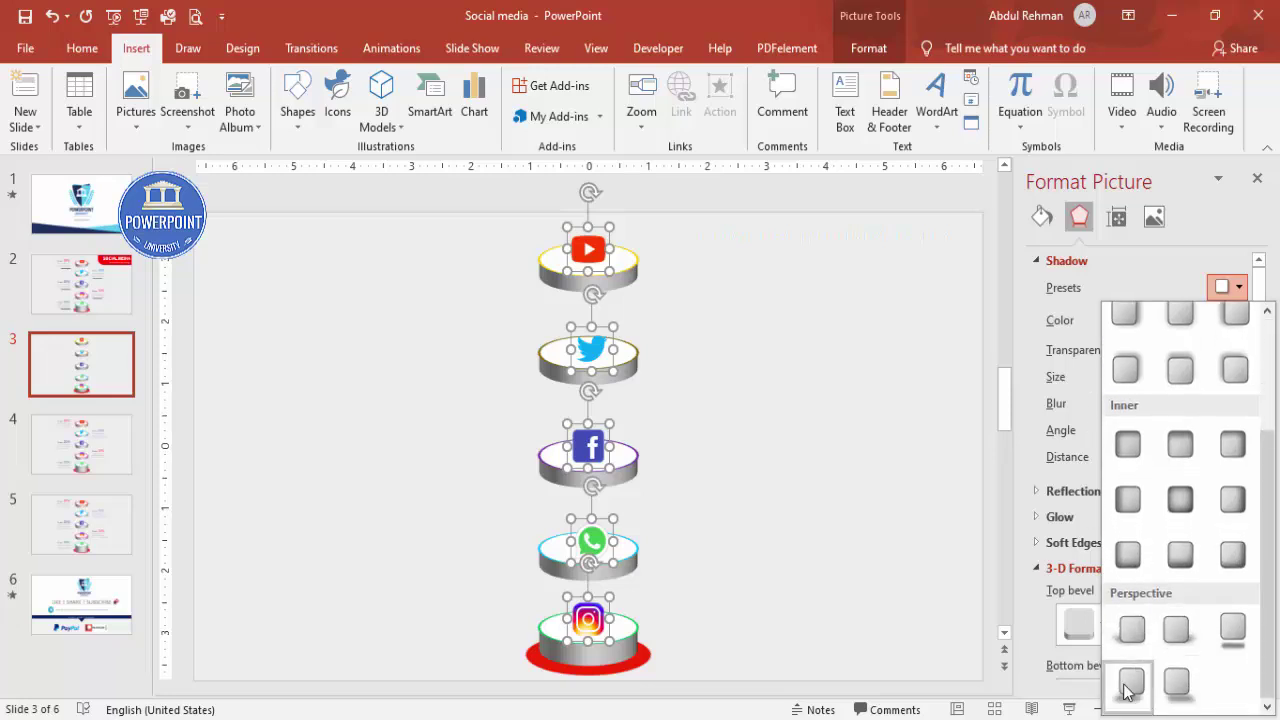
click(1133, 631)
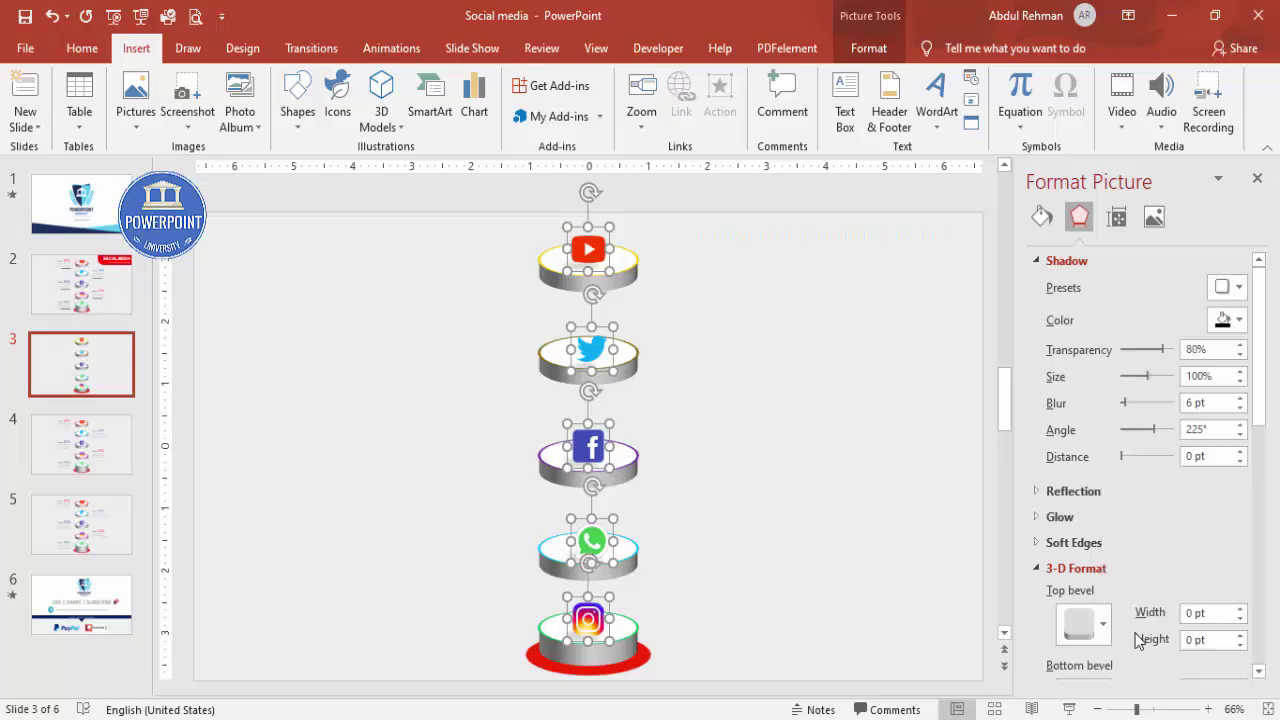
click(1240, 451)
click(787, 472)
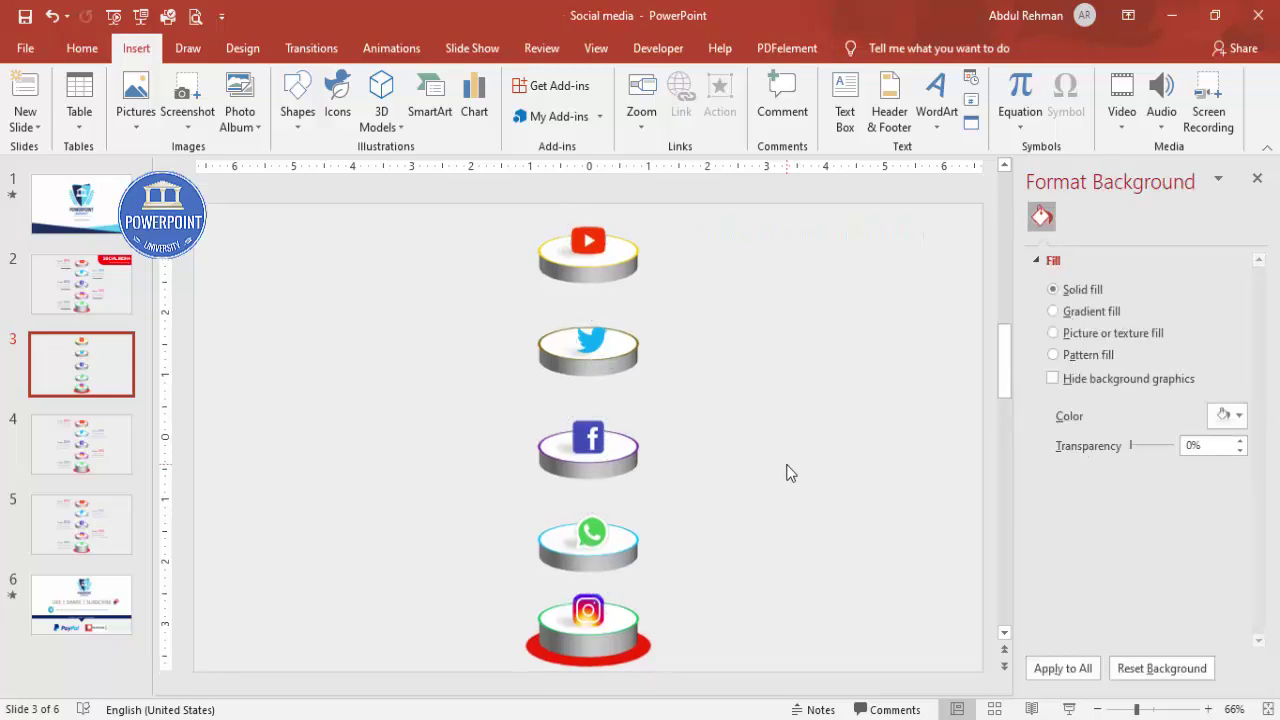